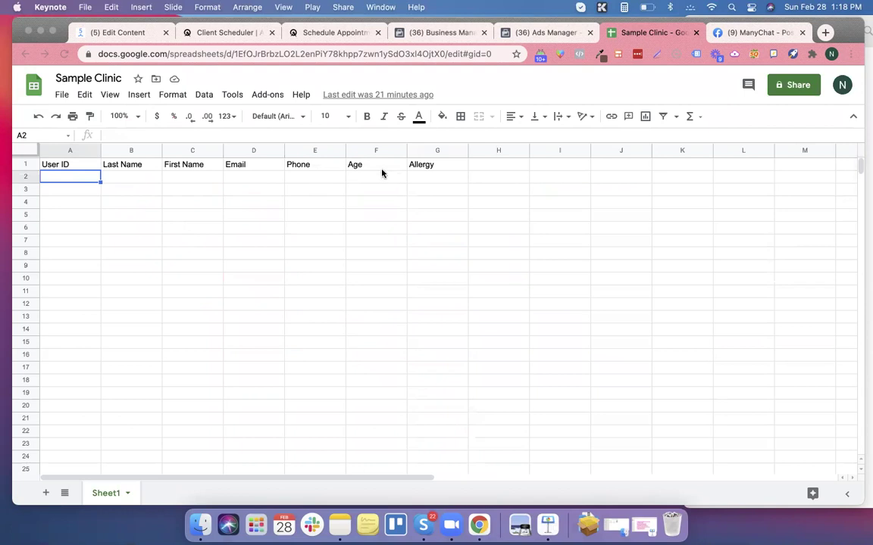
# Switch from Keynote to the Chrome '(5) Edit Content' tab showing the ManyChat flow editor.
pyautogui.click(123, 33)
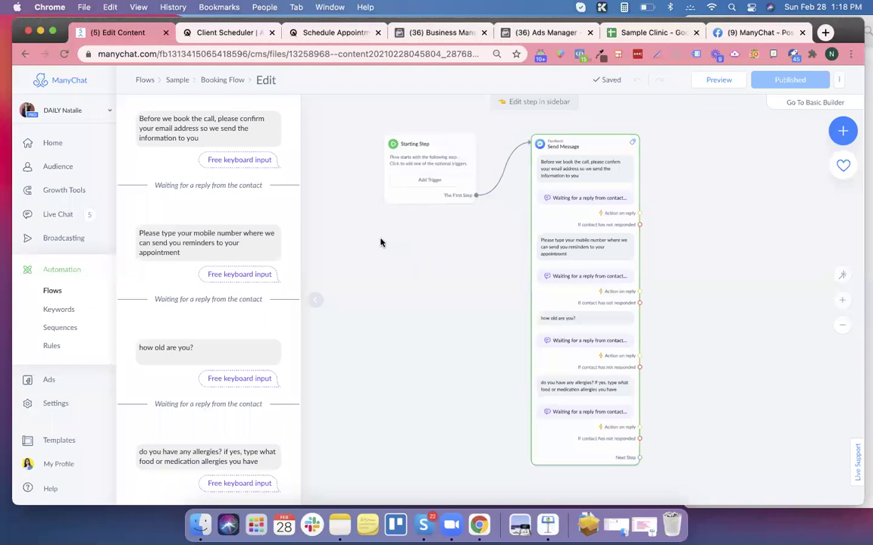
# Collapse the step preview sidebar and frame the Send Message node's questions on the canvas.
pyautogui.click(318, 303)
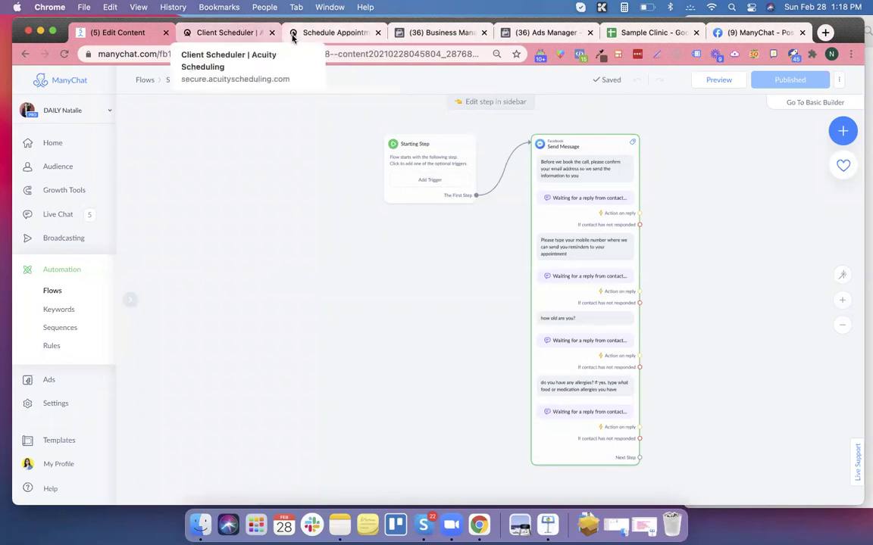
pyautogui.scroll(2, 424, 341)
pyautogui.moveTo(444, 307); pyautogui.dragTo(240, 315)
pyautogui.scroll(3, 462, 296)
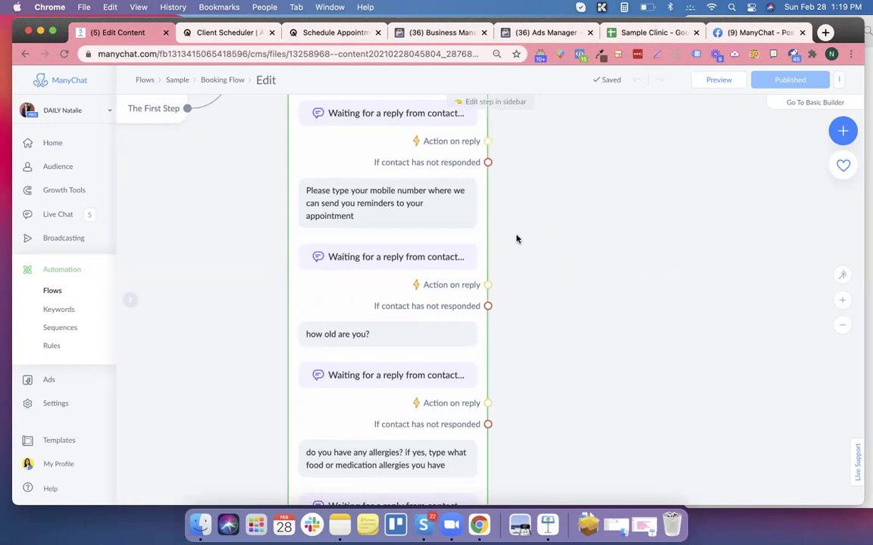
pyautogui.scroll(2, 517, 240)
pyautogui.scroll(-2, 517, 239)
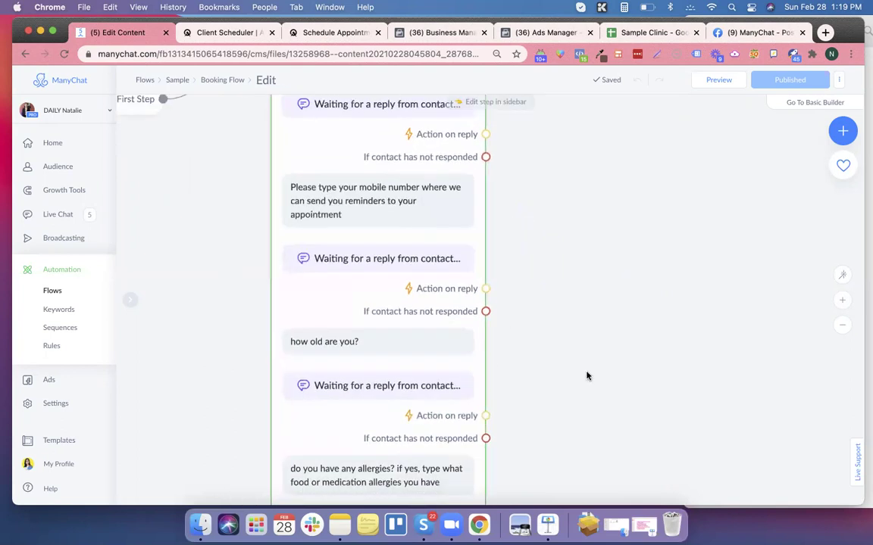
pyautogui.scroll(3, 530, 341)
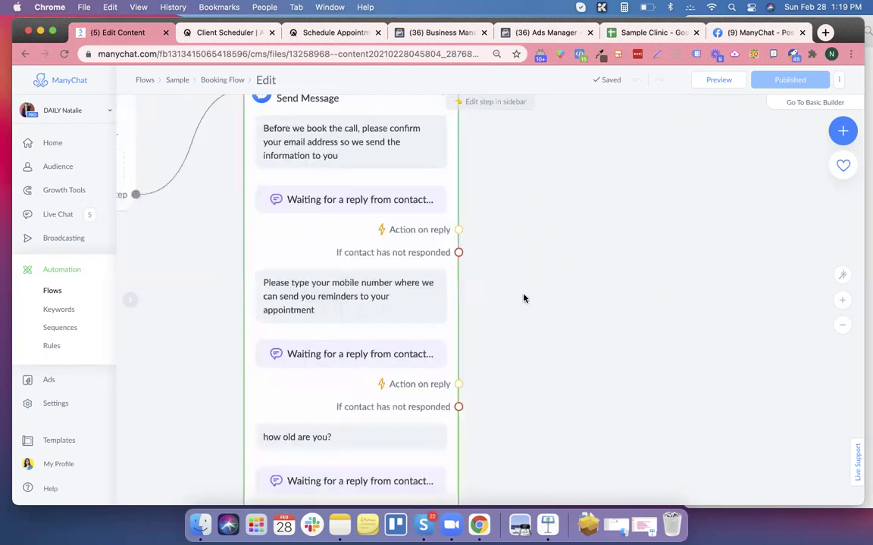
pyautogui.scroll(1, 522, 325)
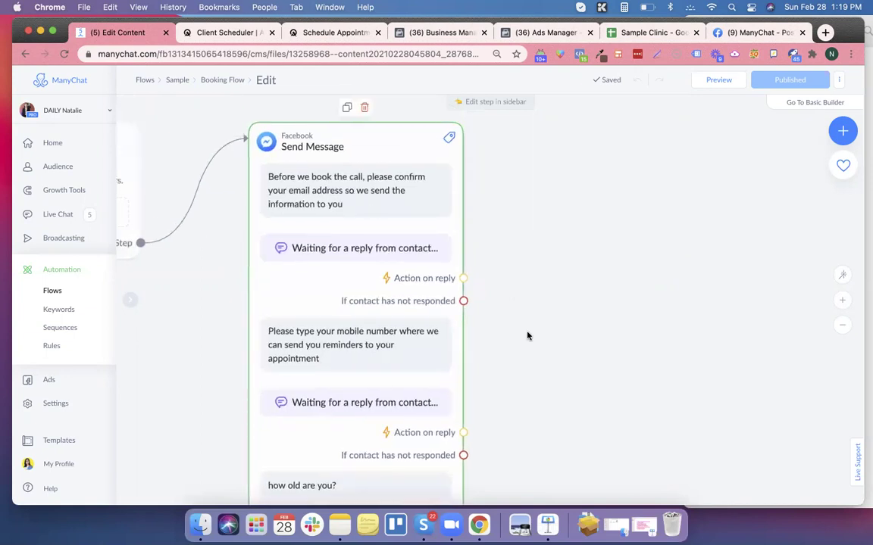
pyautogui.scroll(-2, 519, 337)
pyautogui.scroll(-5, 514, 292)
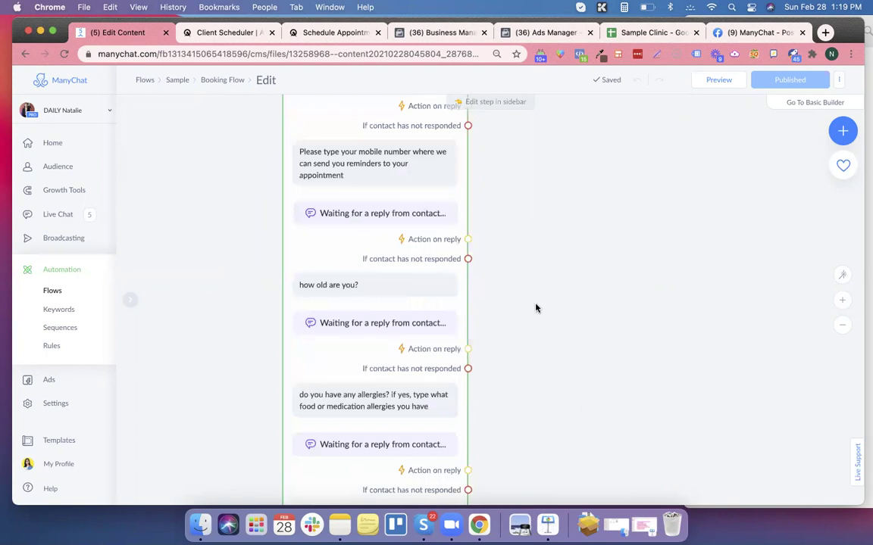
pyautogui.scroll(3, 540, 432)
pyautogui.scroll(2, 535, 447)
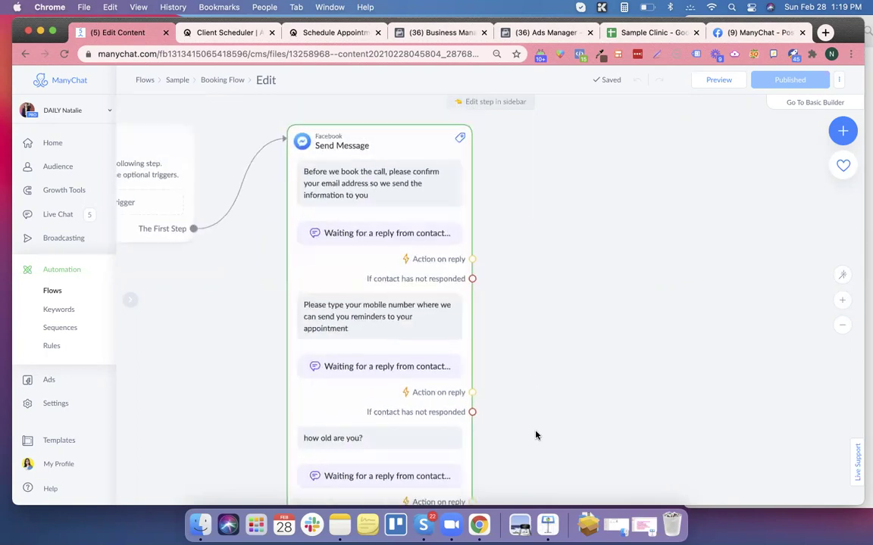
pyautogui.hscroll(-2, 416, 179)
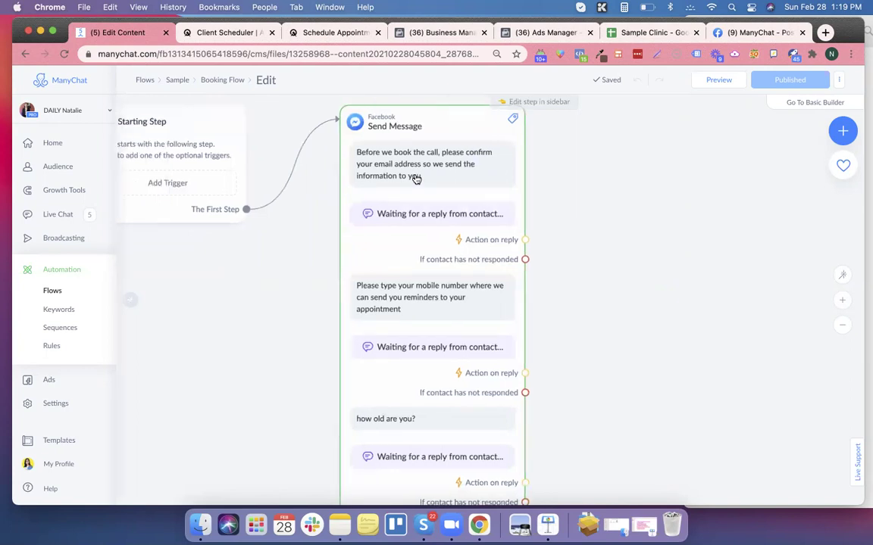
pyautogui.click(416, 179)
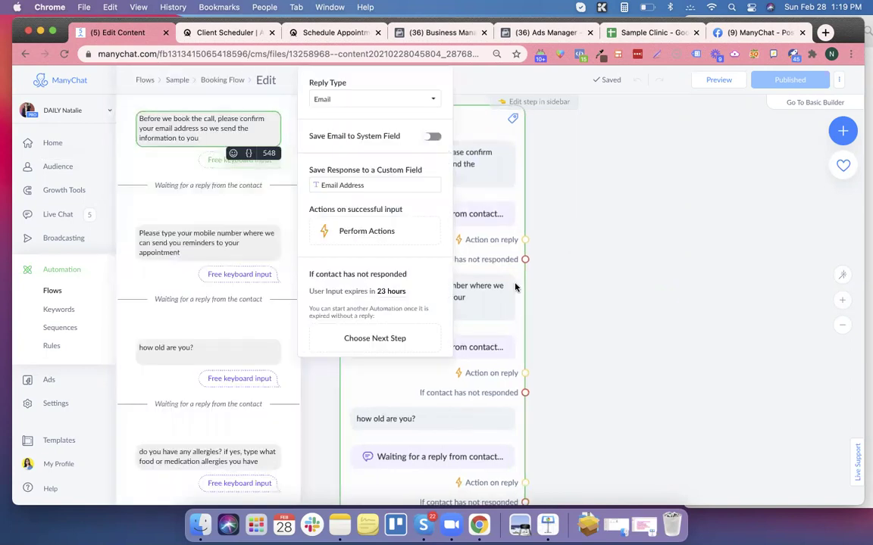
pyautogui.click(195, 244)
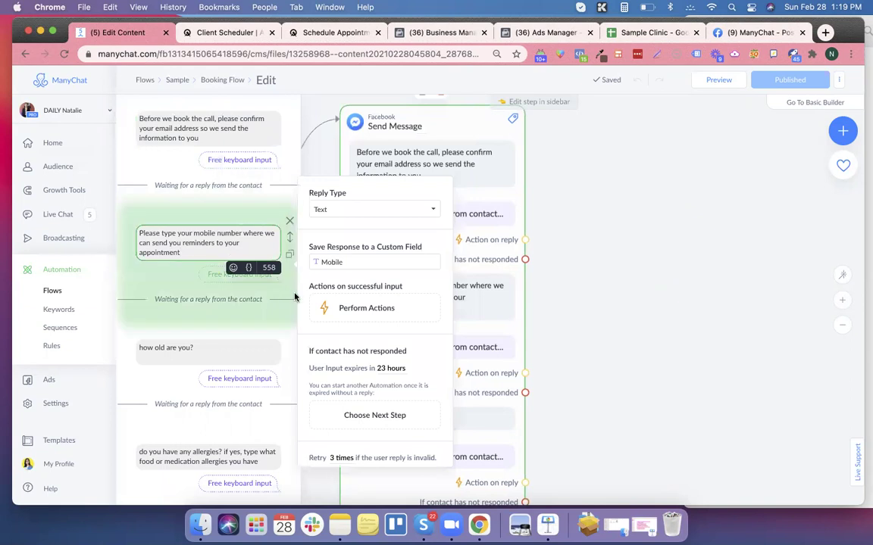
pyautogui.click(210, 354)
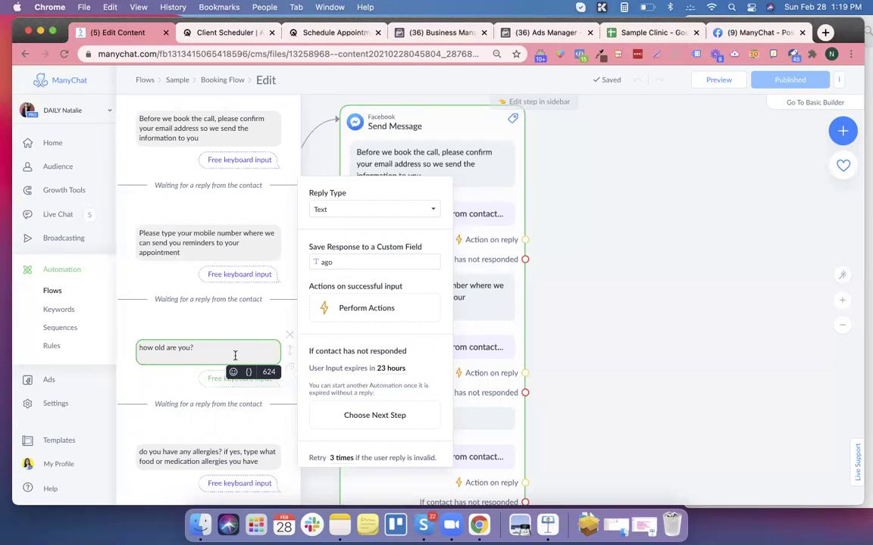
pyautogui.click(197, 452)
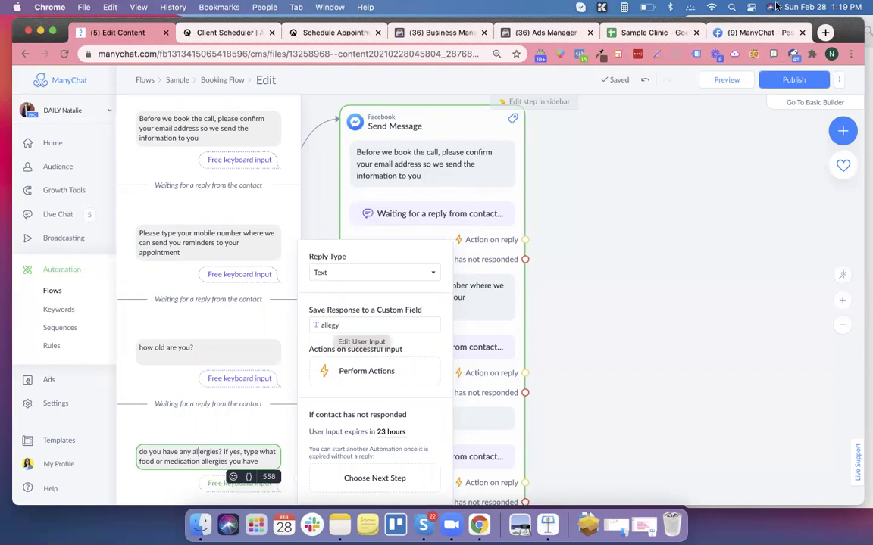
pyautogui.click(672, 33)
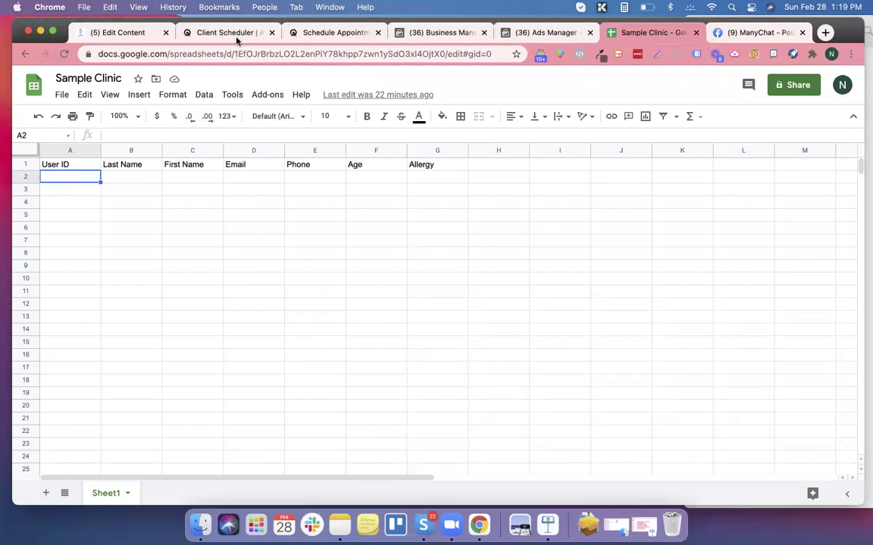
pyautogui.click(112, 33)
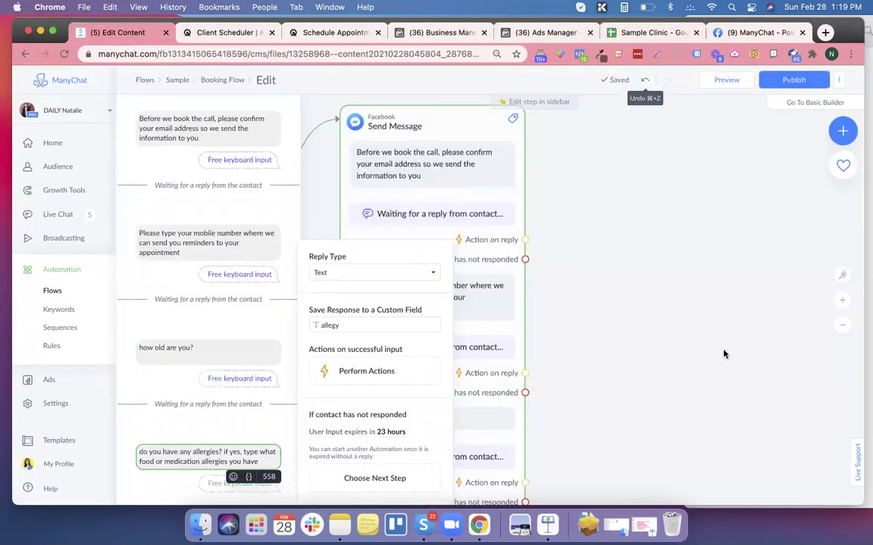
pyautogui.click(685, 391)
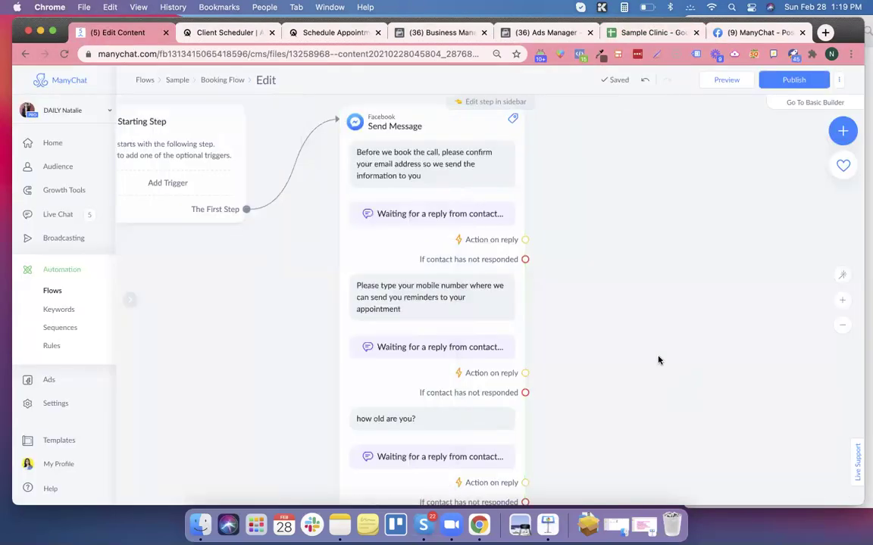
# Link the email question's Action on reply to a new Actions step.
pyautogui.scroll(-3, 637, 303)
pyautogui.scroll(-2, 681, 341)
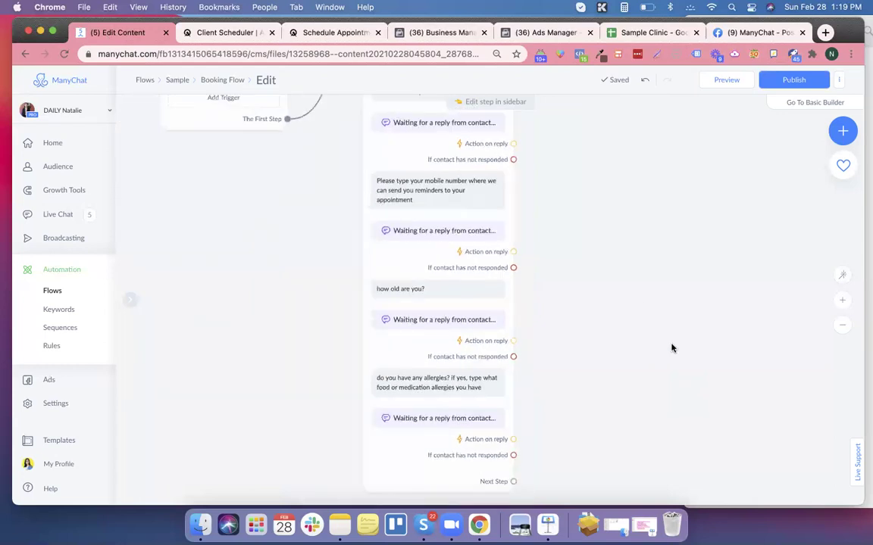
pyautogui.scroll(-4, 666, 356)
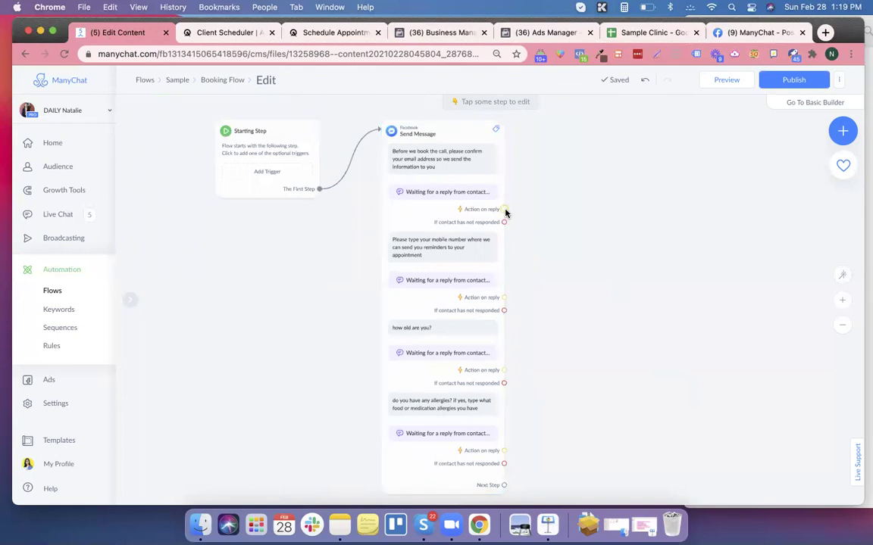
pyautogui.click(505, 210)
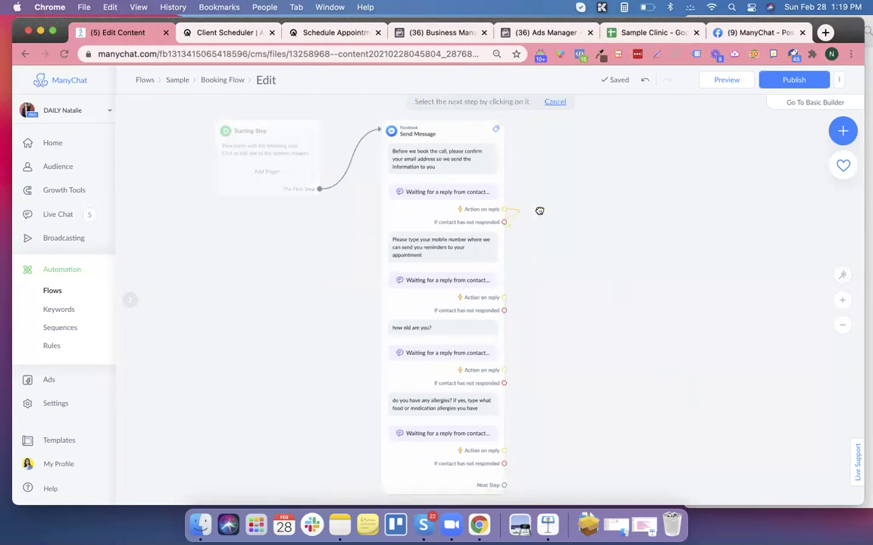
pyautogui.click(555, 180)
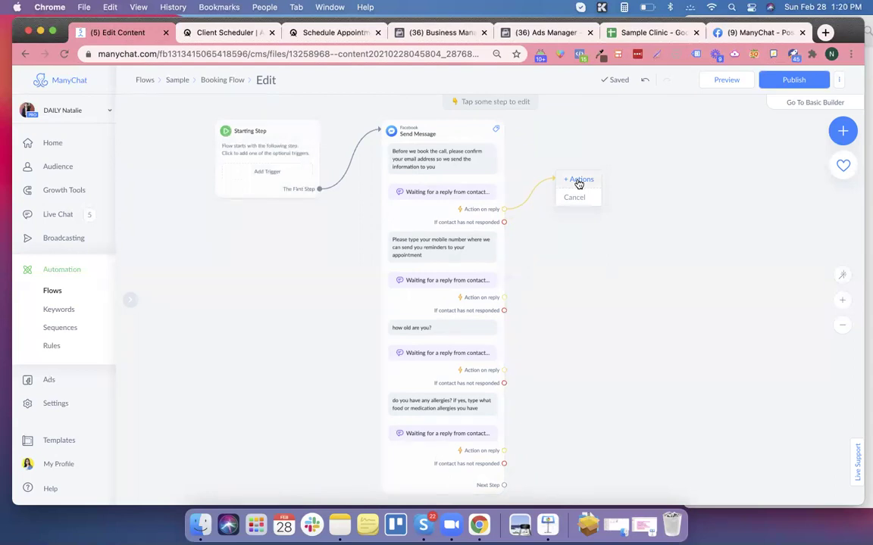
pyautogui.click(578, 182)
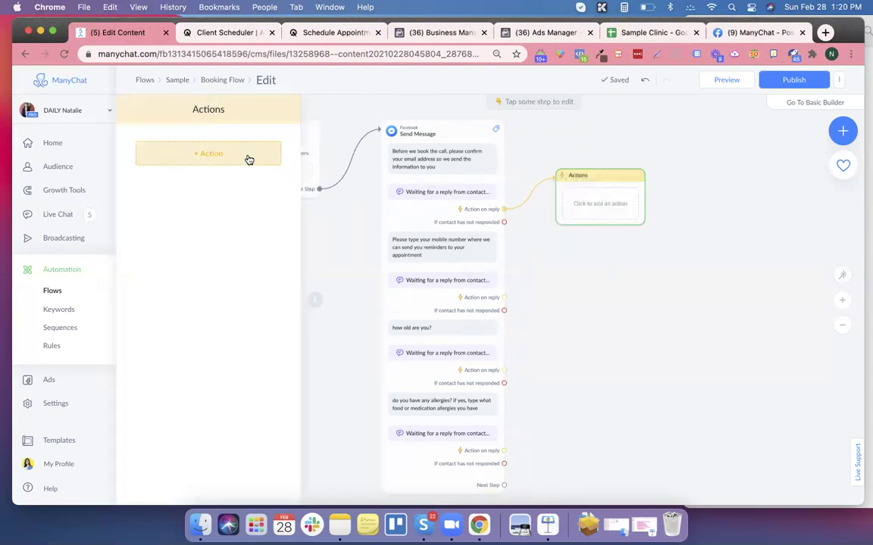
# Add a Google Sheets Actions entry to the new Actions step.
pyautogui.click(248, 156)
pyautogui.scroll(-5, 205, 262)
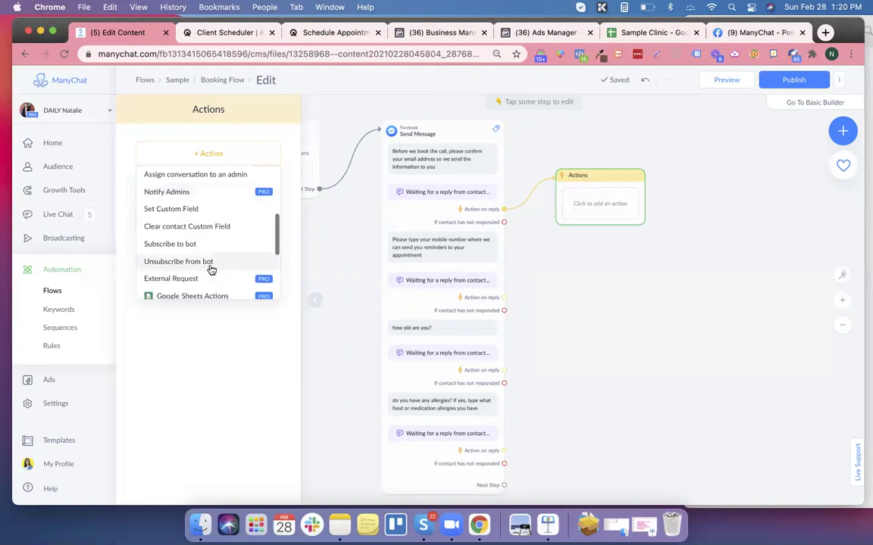
pyautogui.scroll(-1, 210, 270)
pyautogui.click(227, 248)
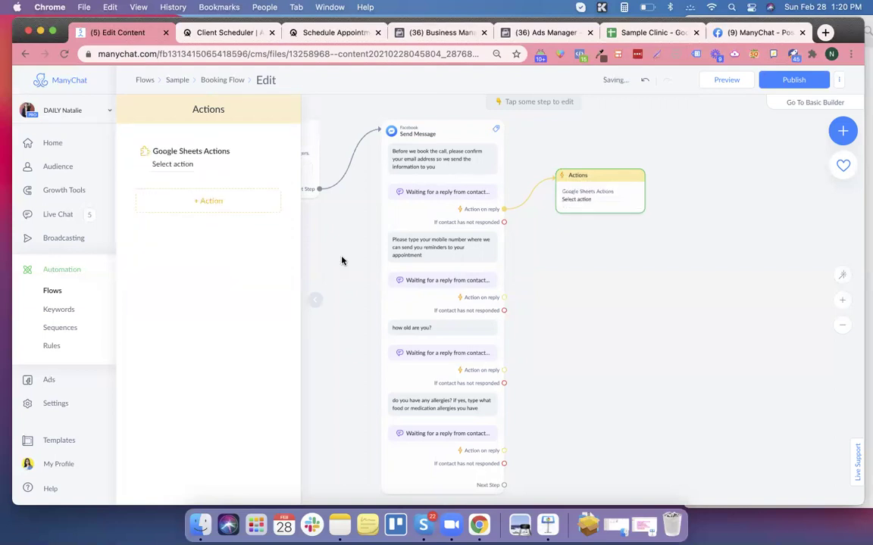
pyautogui.click(604, 206)
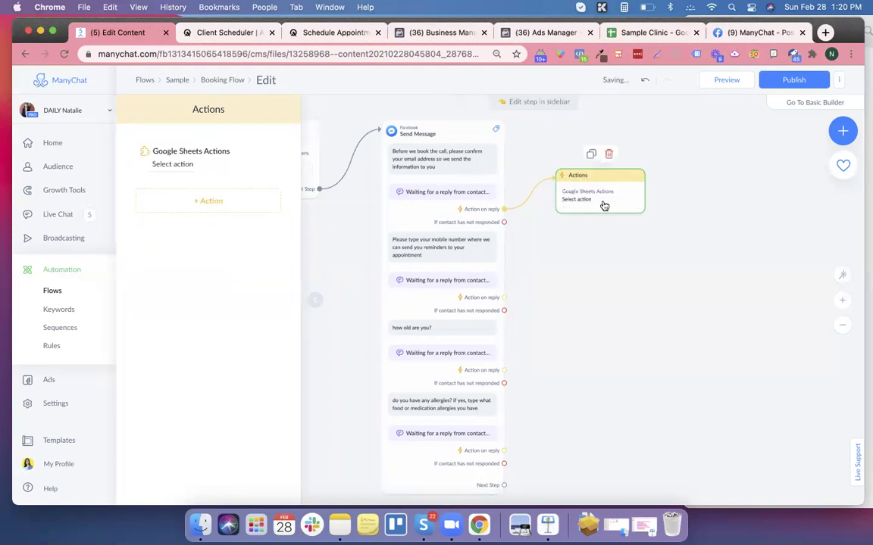
# Set the Google Sheets action to Insert Row on the Sample Clinic spreadsheet's Sheet1.
pyautogui.click(190, 165)
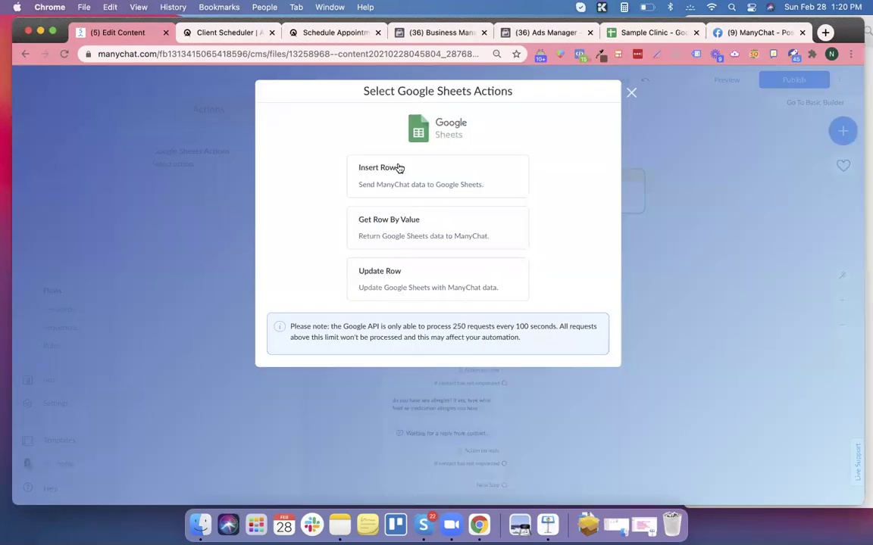
pyautogui.click(399, 167)
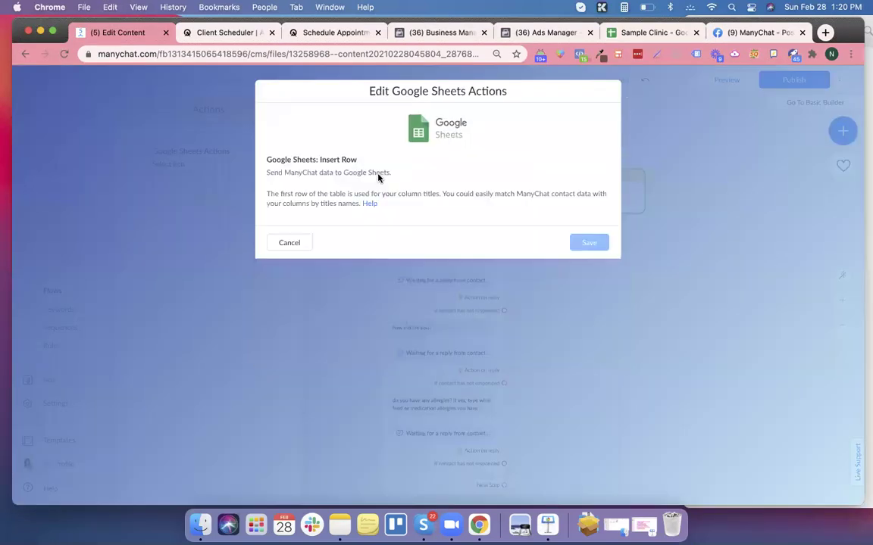
pyautogui.click(324, 238)
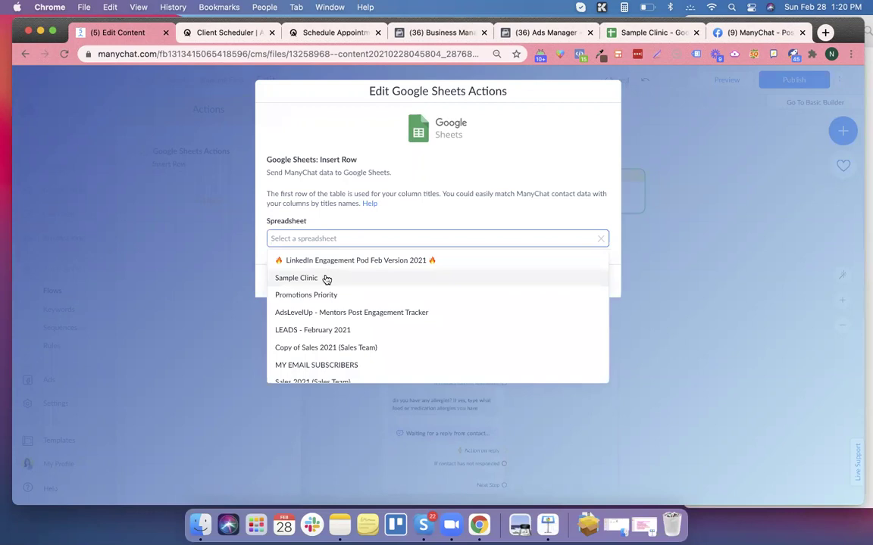
pyautogui.click(327, 278)
pyautogui.click(319, 271)
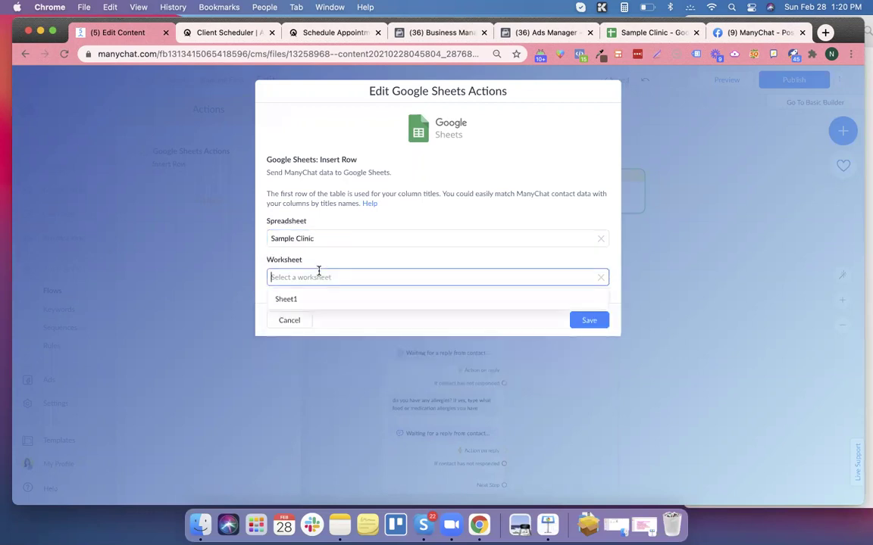
pyautogui.click(333, 300)
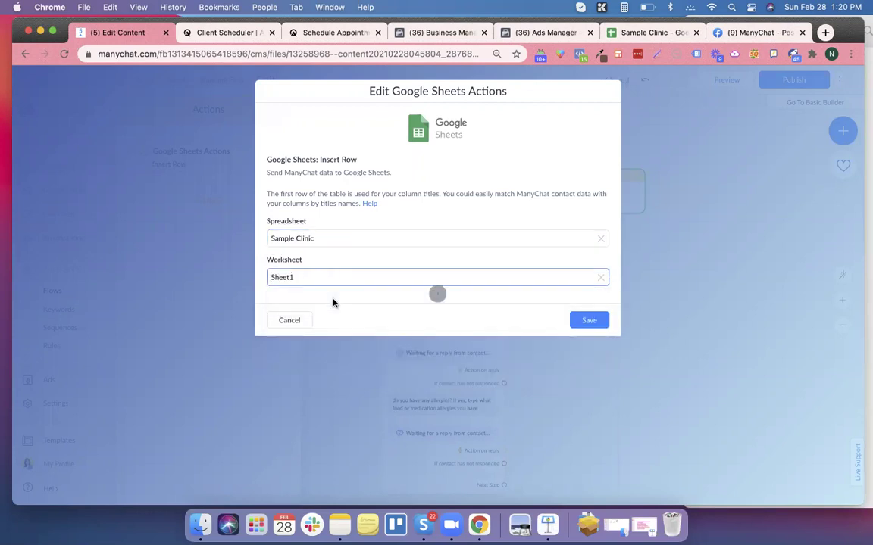
# Map User Id to the User ID column and First Name to First Name.
pyautogui.click(325, 316)
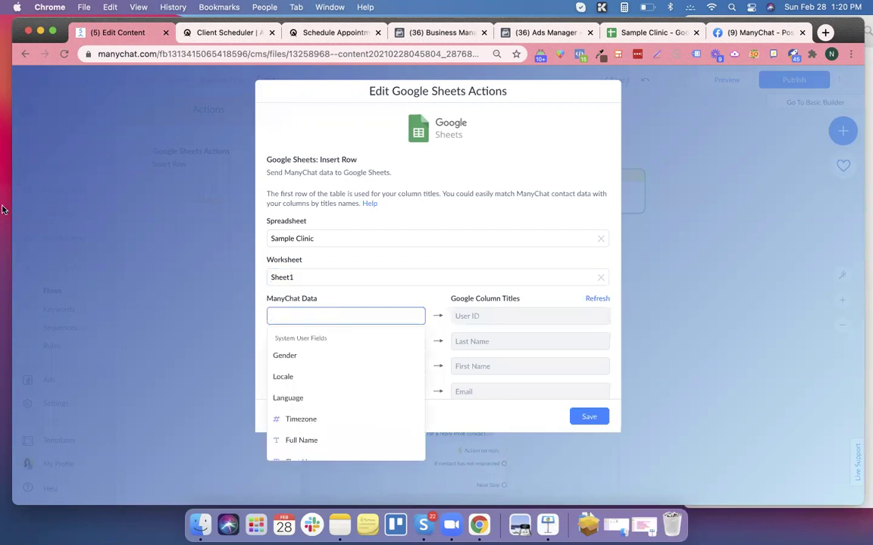
pyautogui.write('user')
pyautogui.scroll(-3, 364, 386)
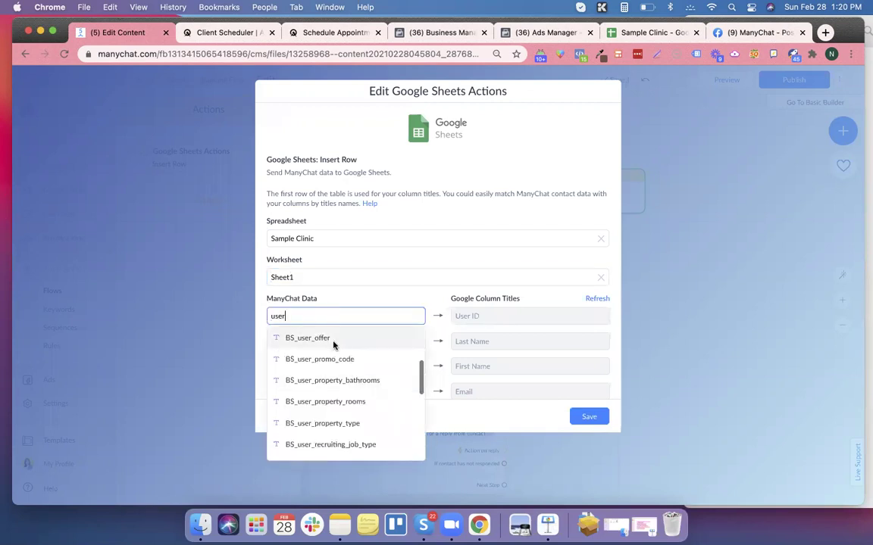
pyautogui.scroll(-3, 340, 385)
pyautogui.scroll(10, 325, 353)
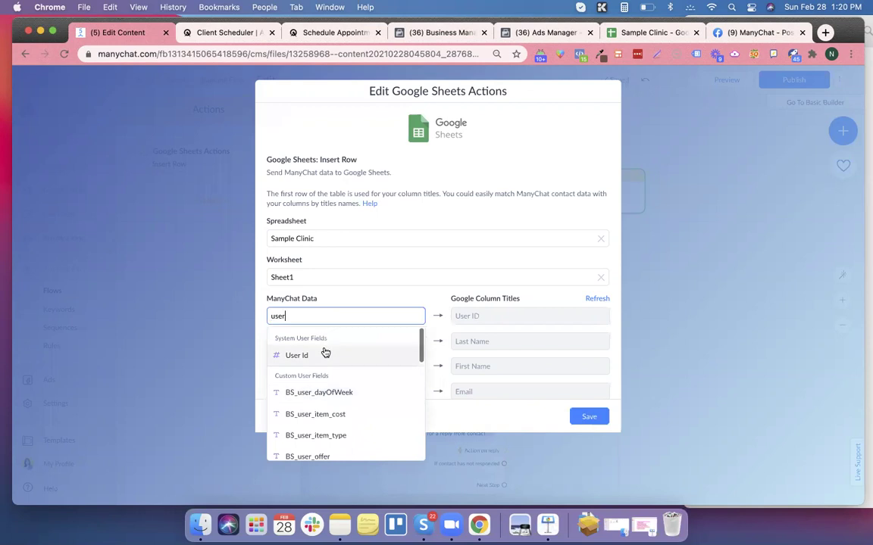
pyautogui.click(325, 355)
pyautogui.click(318, 342)
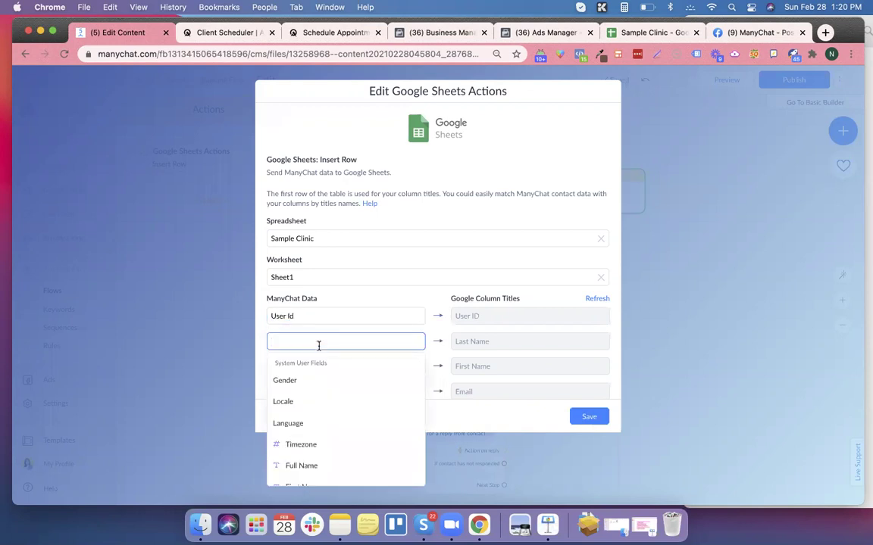
pyautogui.write('user')
pyautogui.click(327, 382)
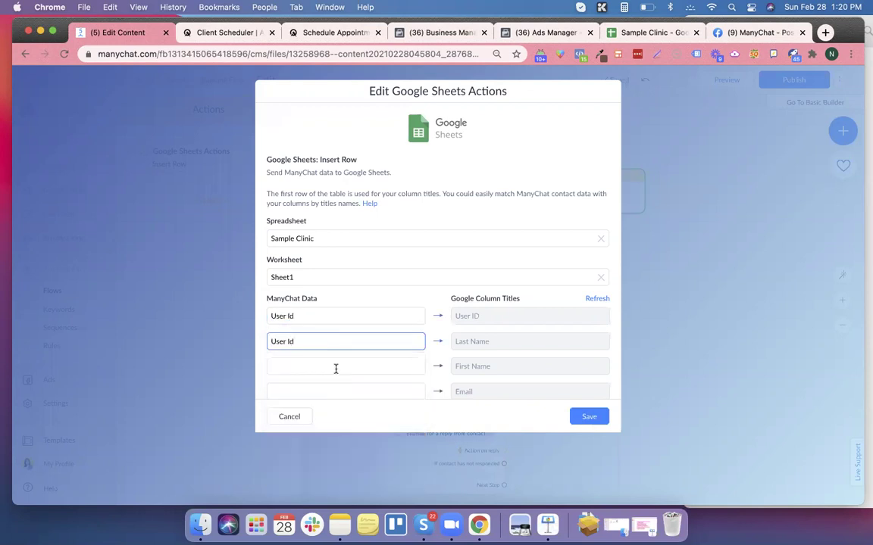
pyautogui.scroll(-3, 335, 369)
pyautogui.click(321, 300)
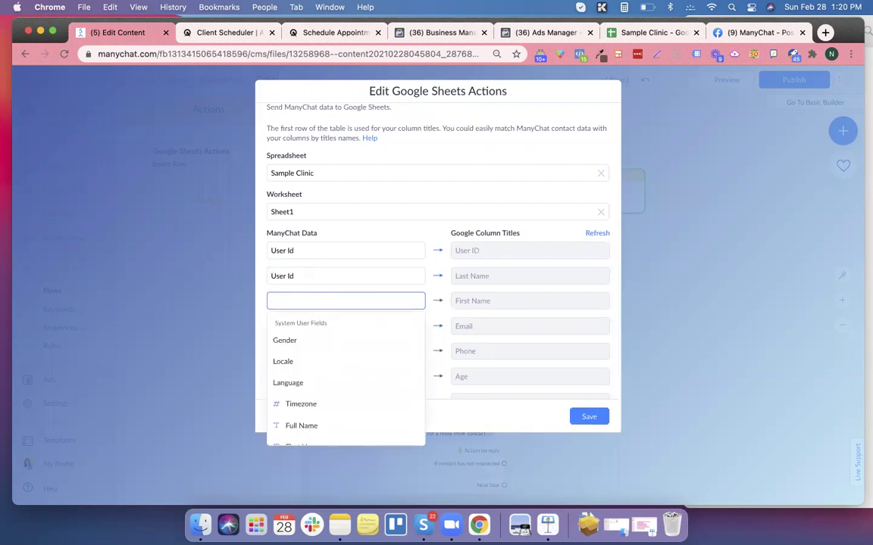
pyautogui.write('first')
pyautogui.click(305, 340)
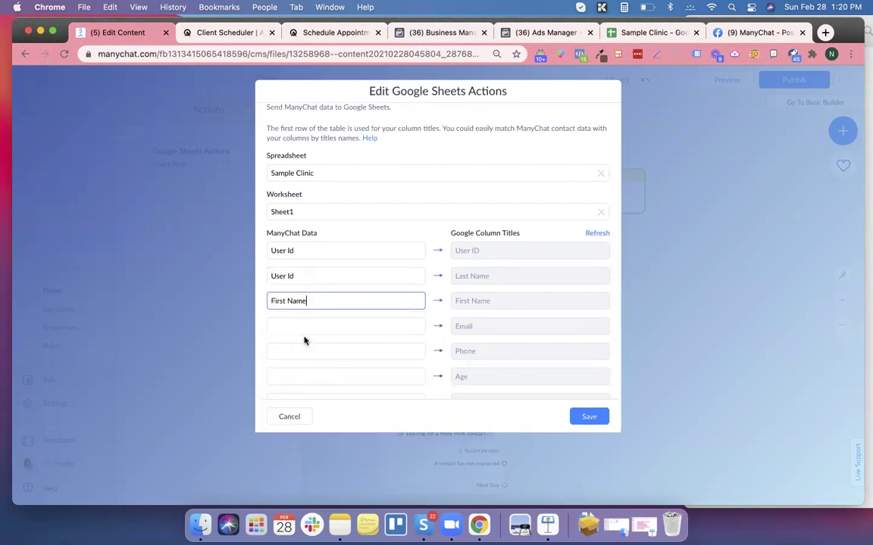
# Change the second row to Last Name, start on Email, then cancel without saving.
pyautogui.click(318, 331)
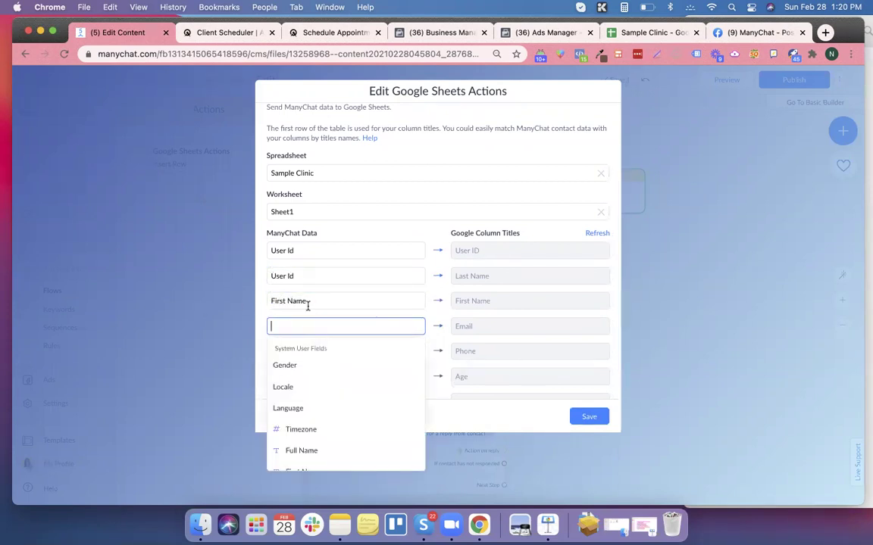
pyautogui.click(325, 277)
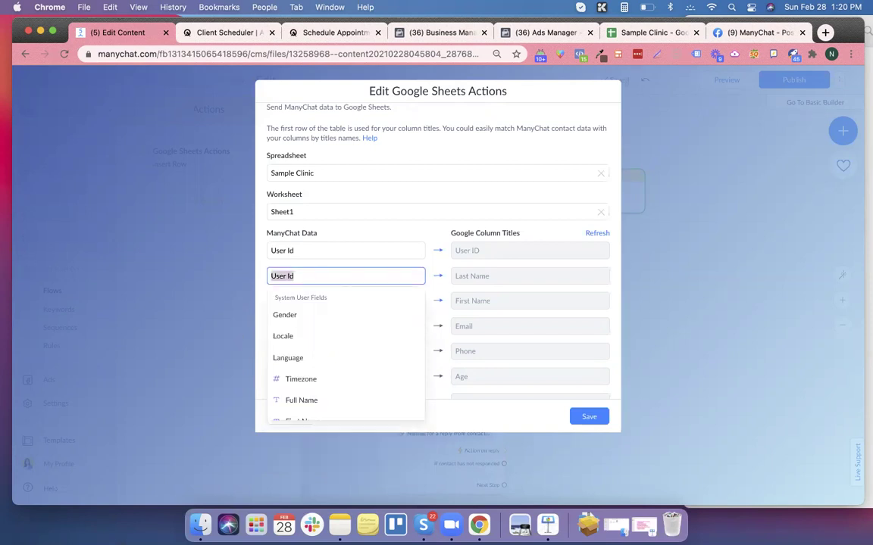
pyautogui.write('last')
pyautogui.click(341, 316)
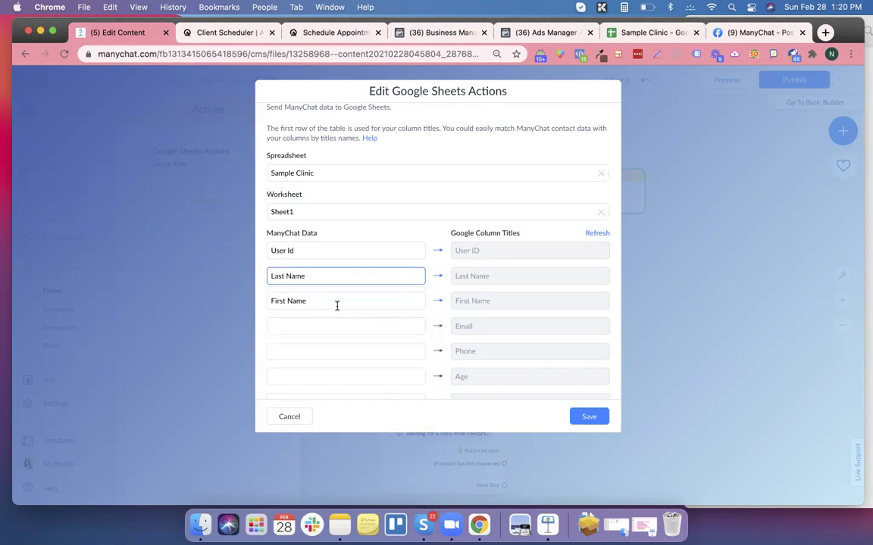
pyautogui.click(329, 324)
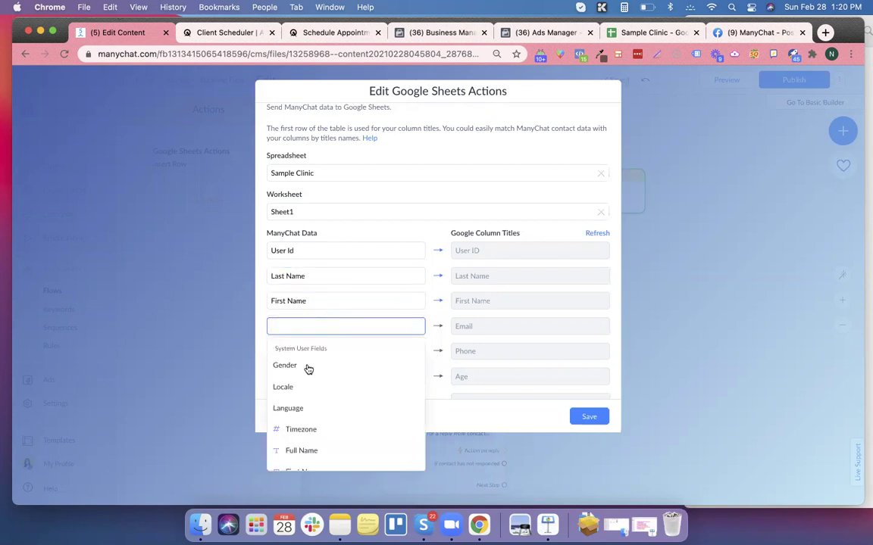
pyautogui.write('emai')
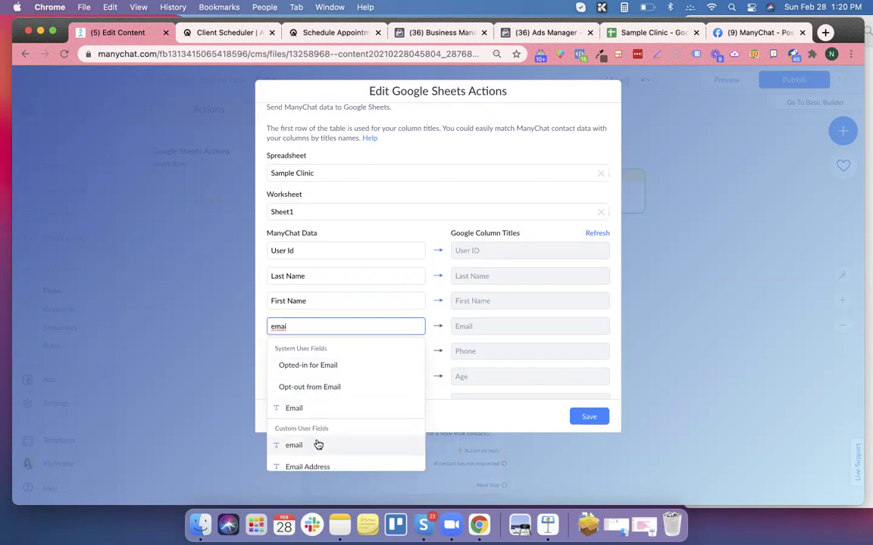
pyautogui.click(667, 216)
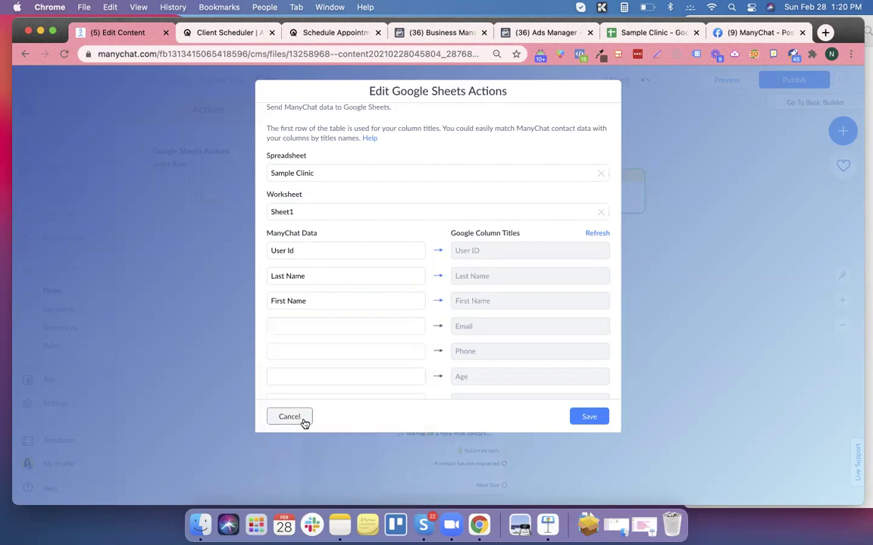
pyautogui.click(303, 420)
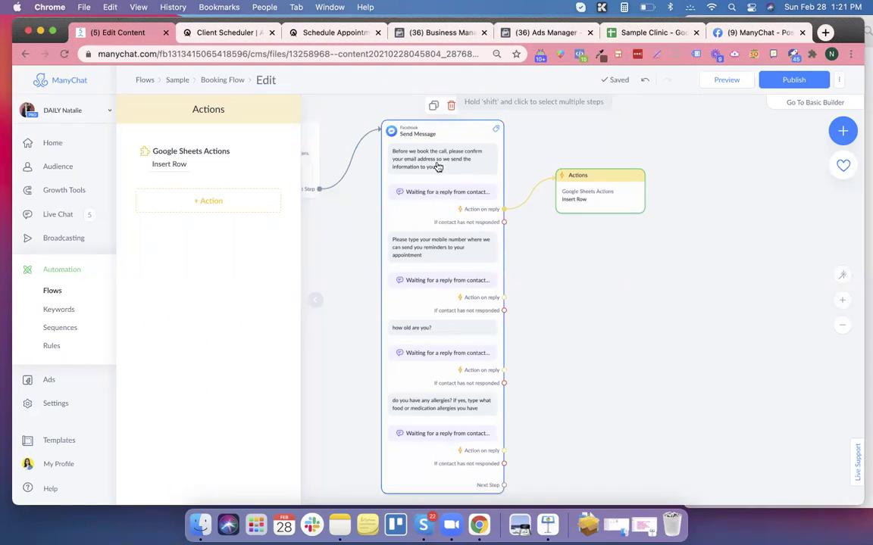
# Check the email question's reply settings, then reopen the Actions step's Insert Row settings.
pyautogui.click(438, 167)
pyautogui.click(259, 213)
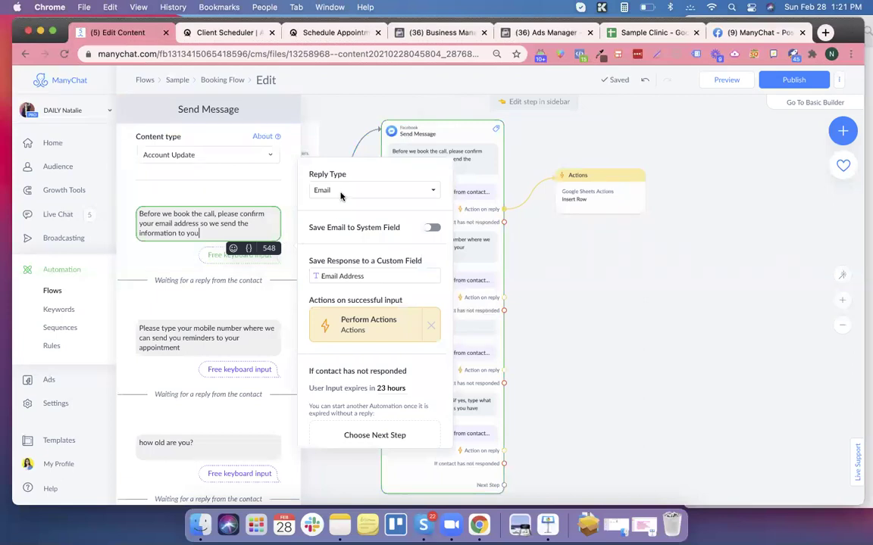
pyautogui.click(554, 276)
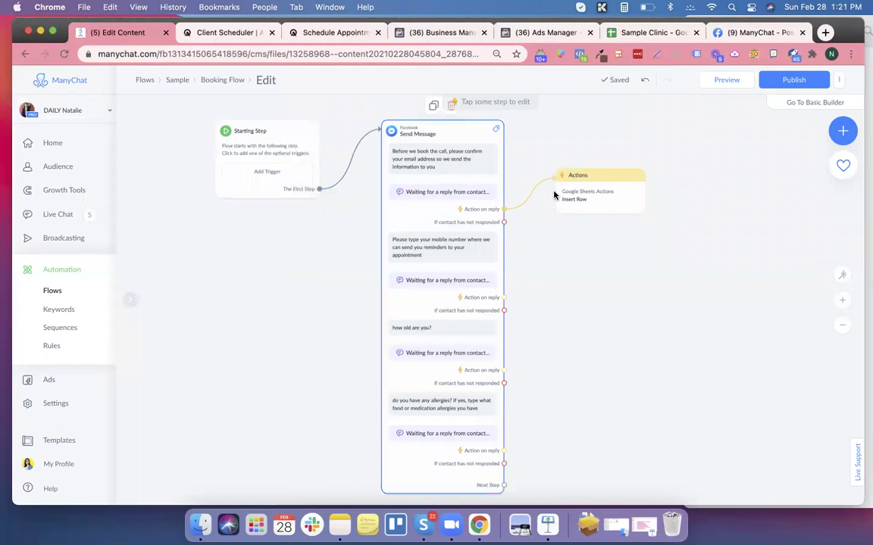
pyautogui.click(606, 200)
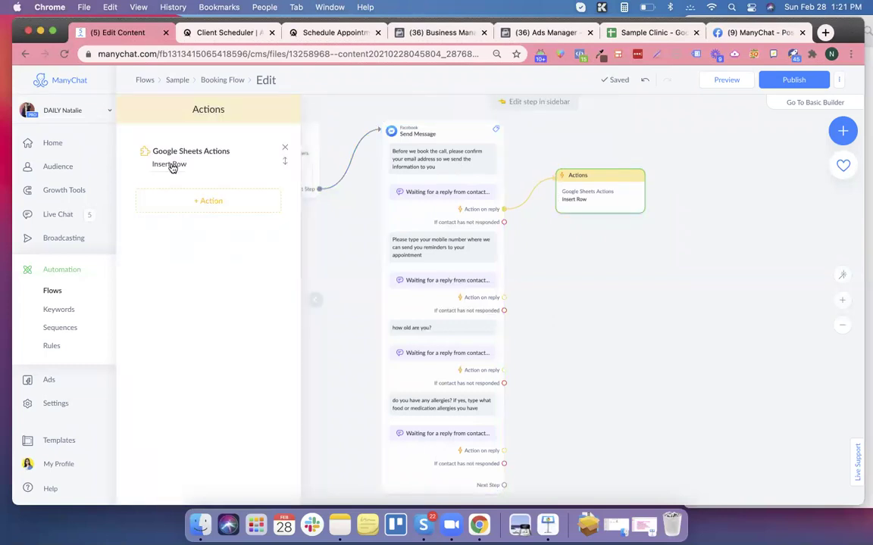
pyautogui.click(172, 164)
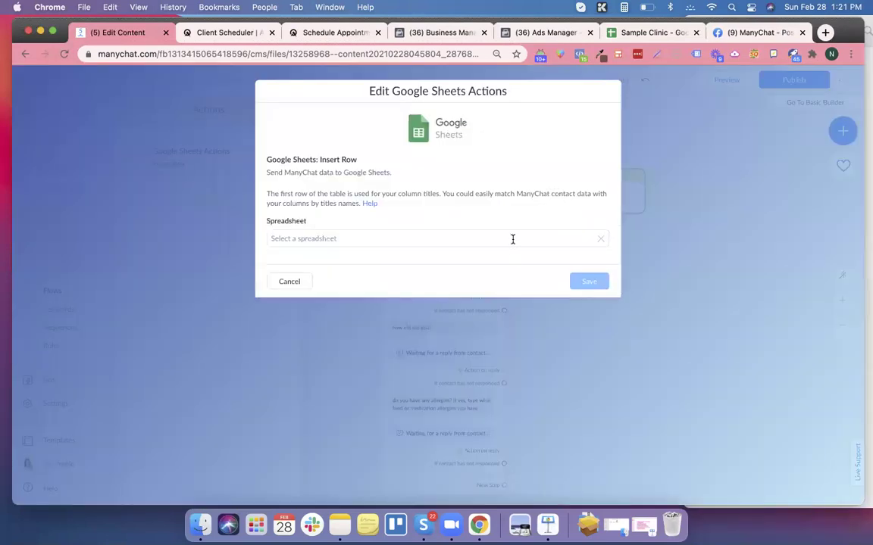
# Target the Sample Clinic spreadsheet and its Sheet1 worksheet.
pyautogui.click(512, 239)
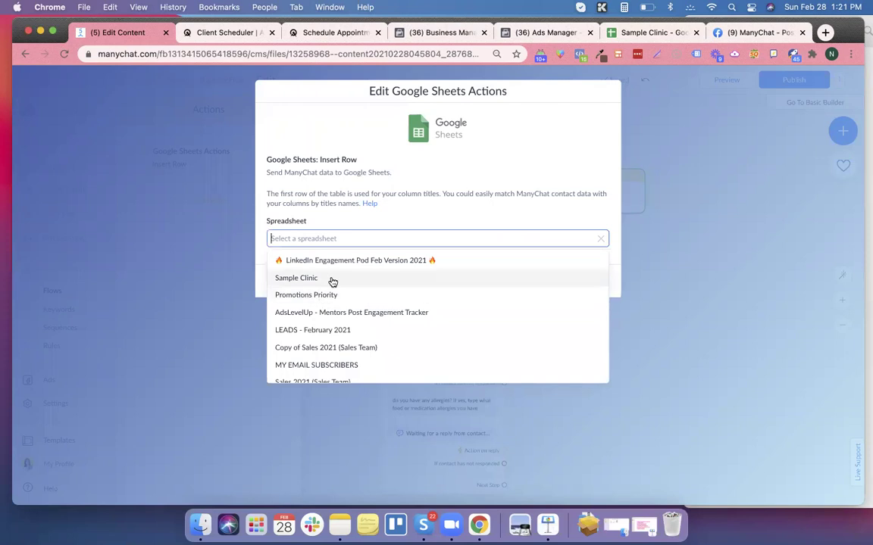
pyautogui.click(333, 280)
pyautogui.click(341, 281)
pyautogui.click(344, 304)
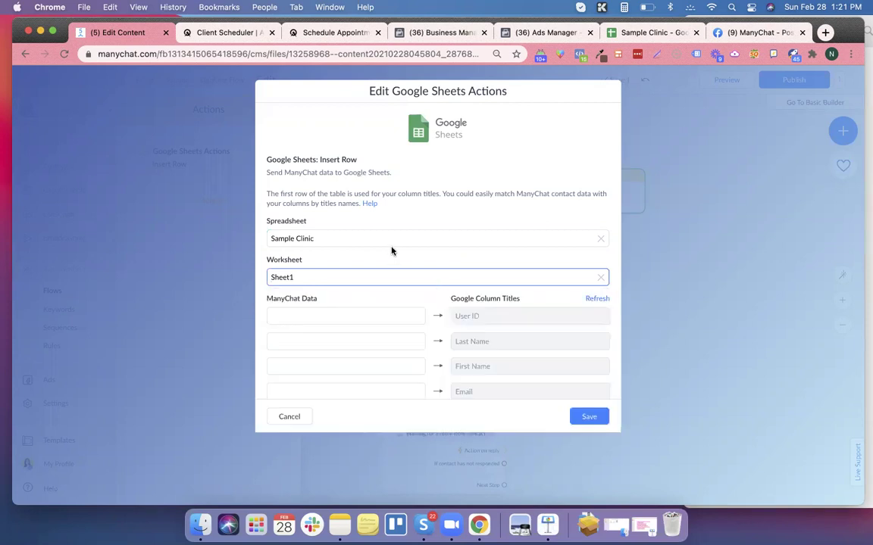
# Map User Id, Last Name, First Name and Email Address to their columns and save.
pyautogui.scroll(-3, 396, 278)
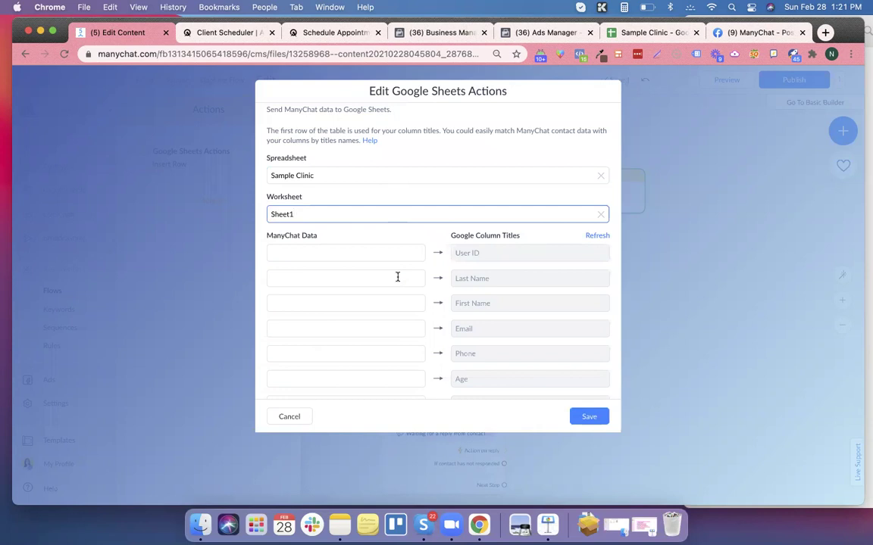
pyautogui.click(391, 259)
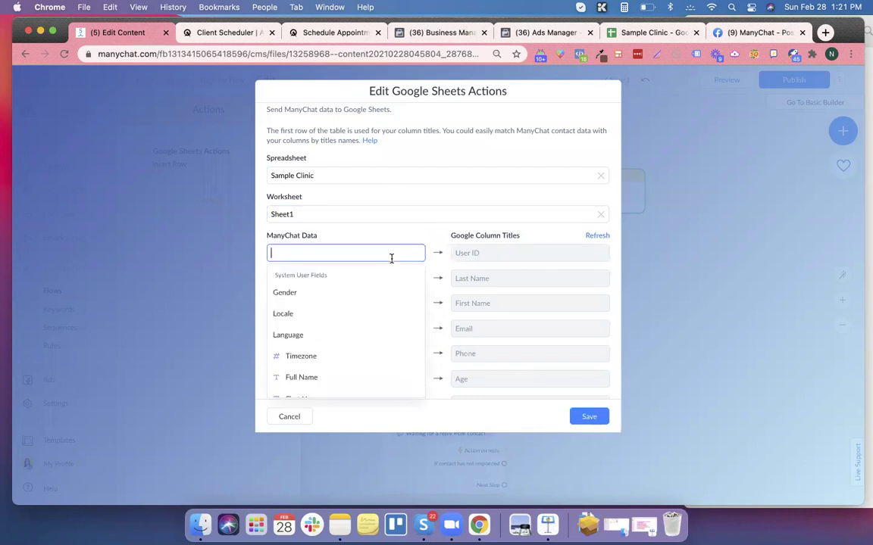
pyautogui.write('user')
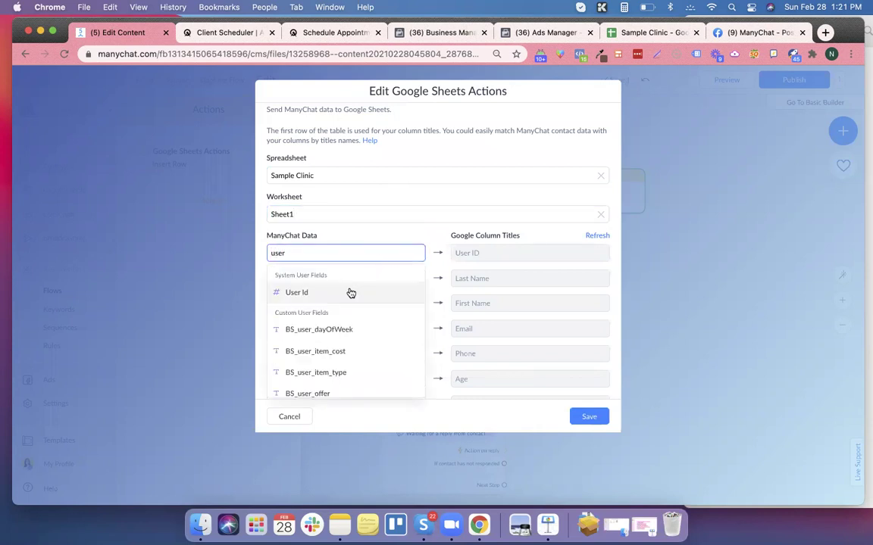
pyautogui.click(350, 293)
pyautogui.click(358, 284)
pyautogui.write('last')
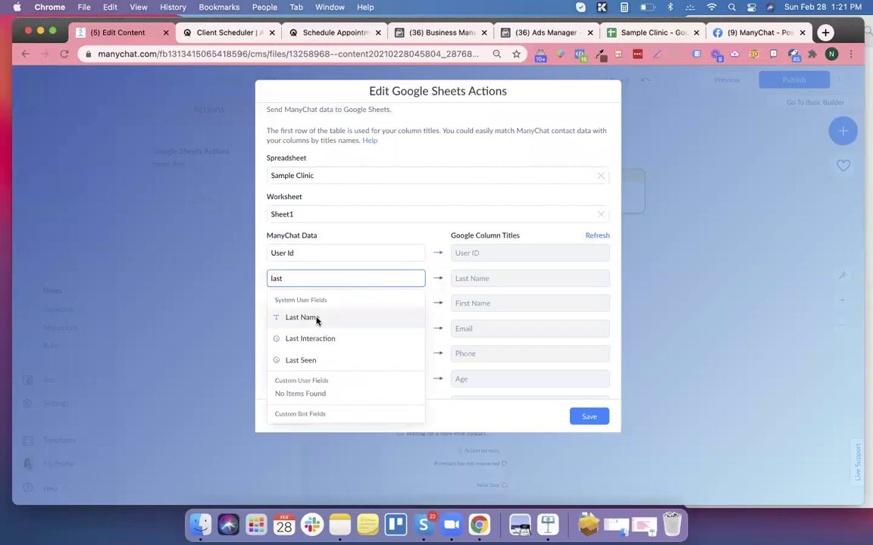
pyautogui.click(316, 317)
pyautogui.click(324, 303)
pyautogui.write('first')
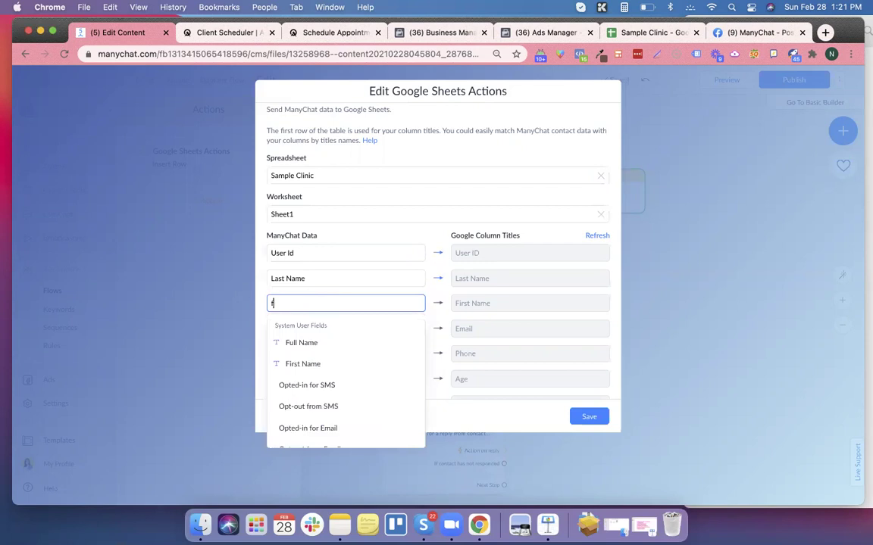
pyautogui.click(329, 344)
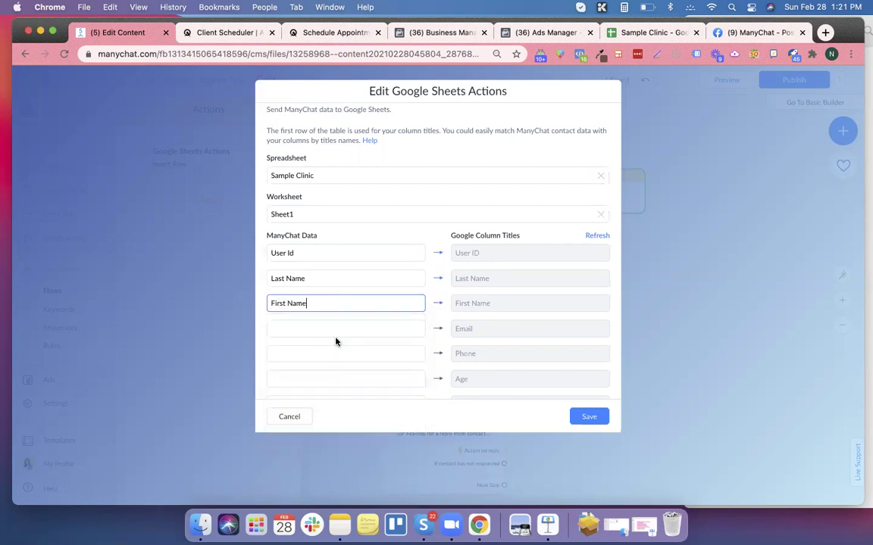
pyautogui.click(334, 328)
pyautogui.write('email')
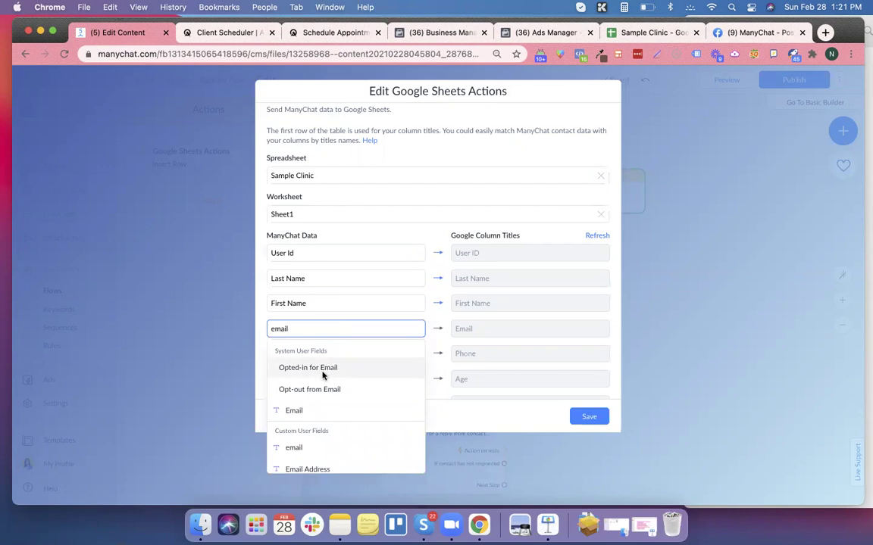
pyautogui.scroll(-3, 300, 375)
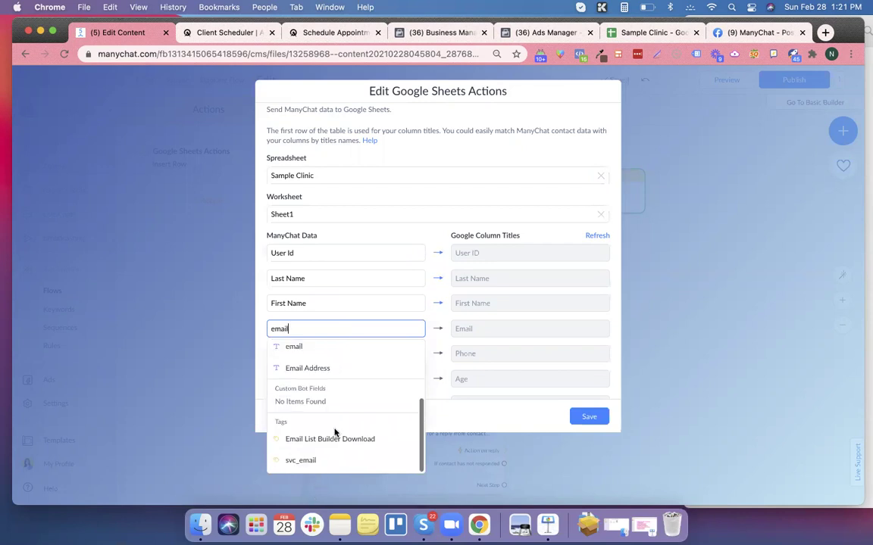
pyautogui.click(328, 370)
pyautogui.scroll(-1, 394, 356)
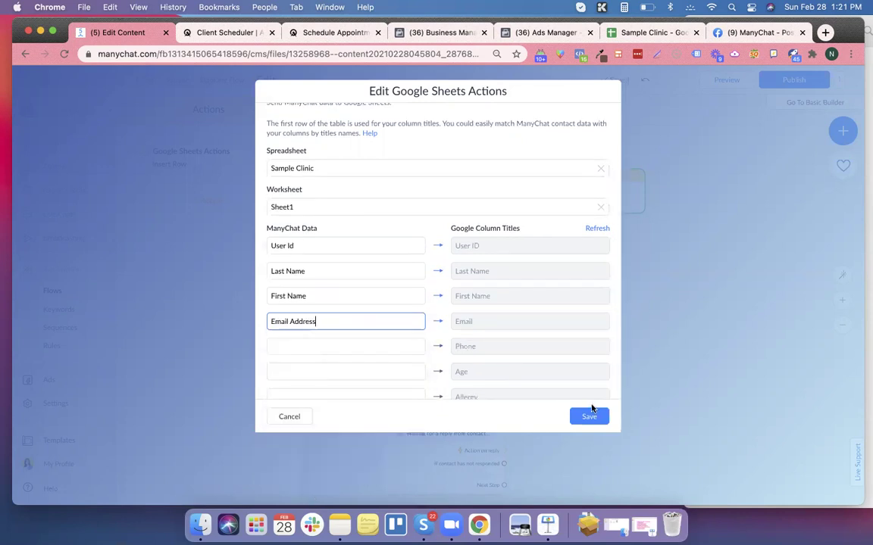
pyautogui.click(590, 418)
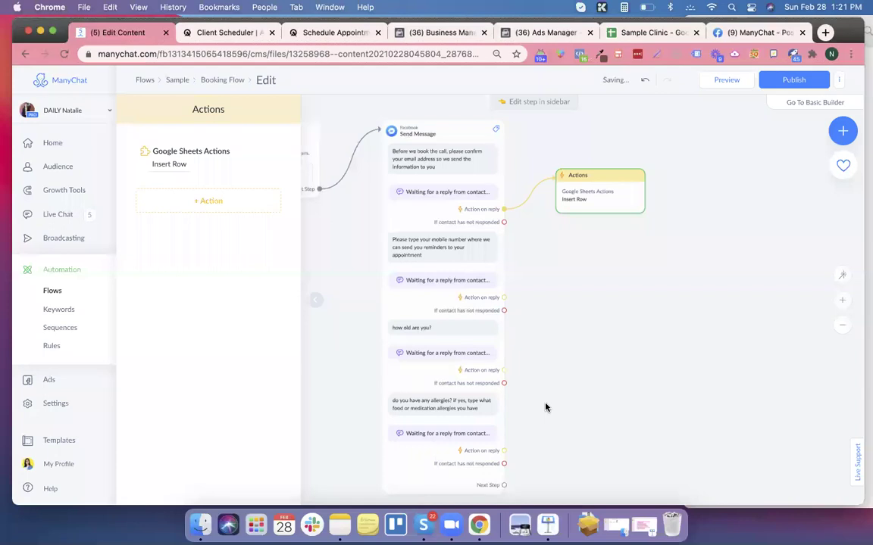
# Connect the mobile-number question's reply to a new Actions step.
pyautogui.click(461, 259)
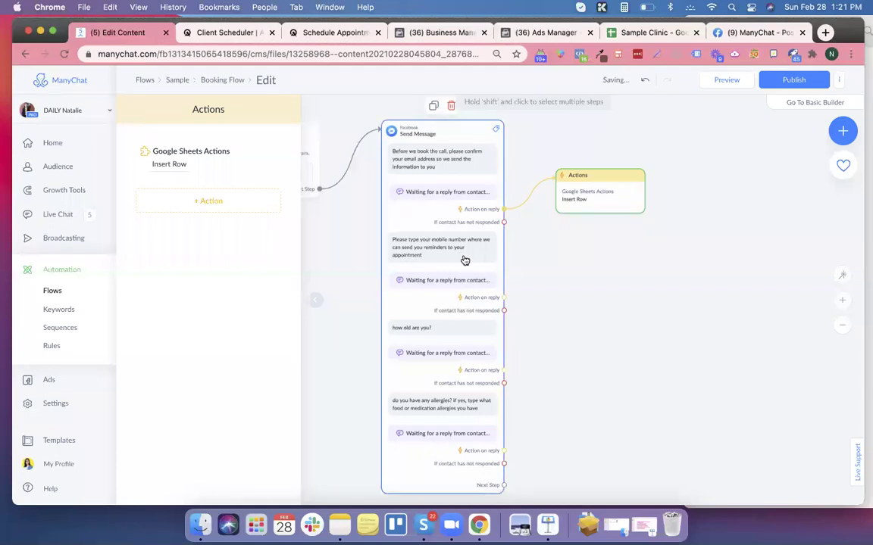
pyautogui.click(478, 279)
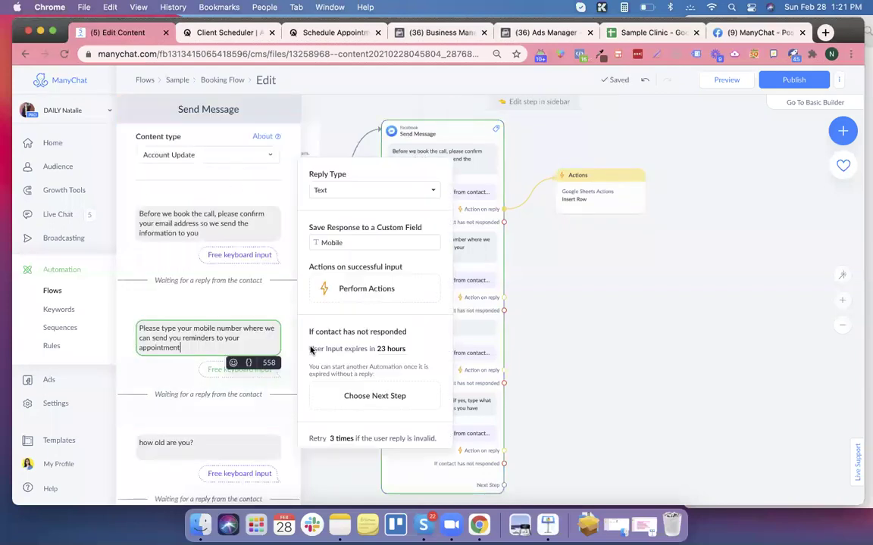
pyautogui.moveTo(500, 300); pyautogui.dragTo(566, 287)
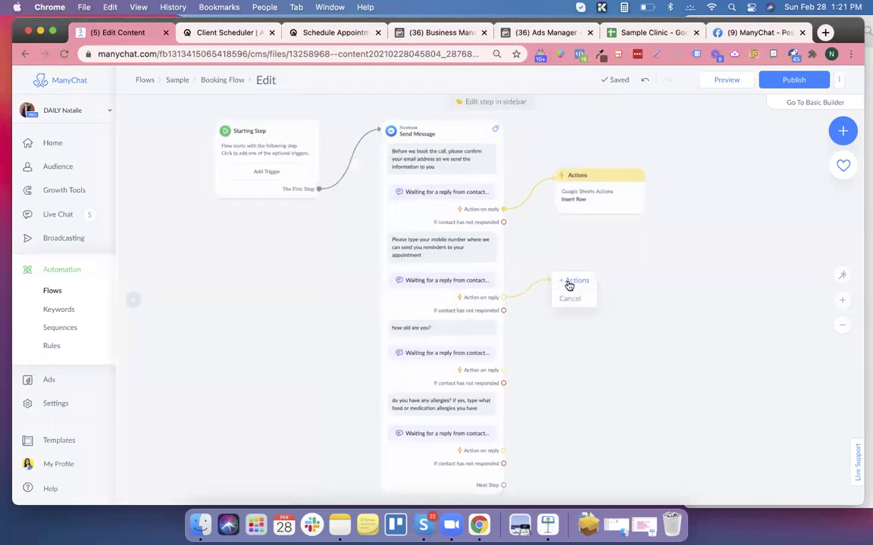
pyautogui.click(567, 287)
# Add a Google Sheets Actions entry to the new step and bring up its action list.
pyautogui.click(229, 149)
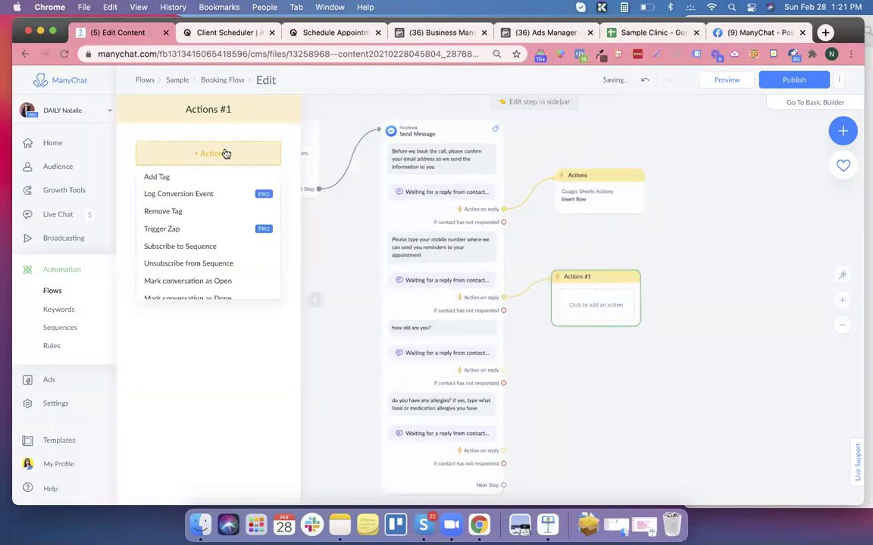
pyautogui.scroll(-5, 203, 273)
pyautogui.scroll(-1, 203, 273)
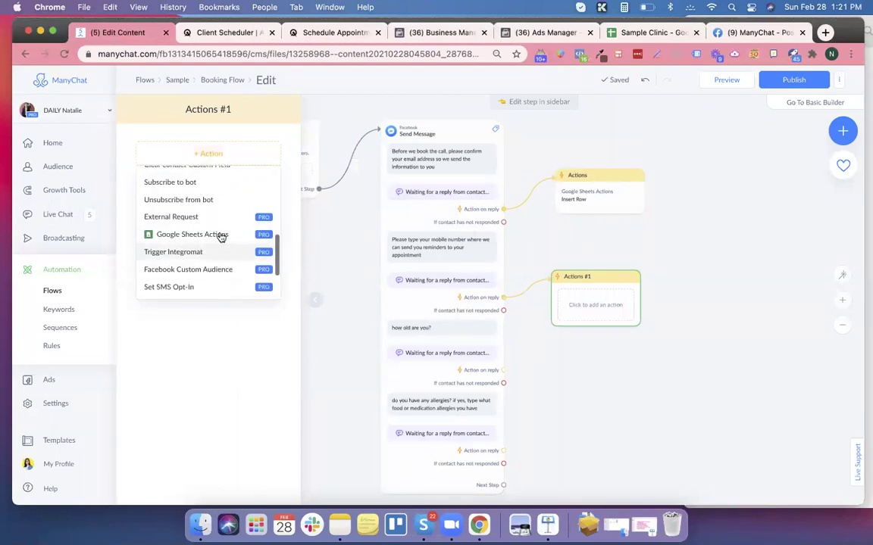
pyautogui.click(220, 234)
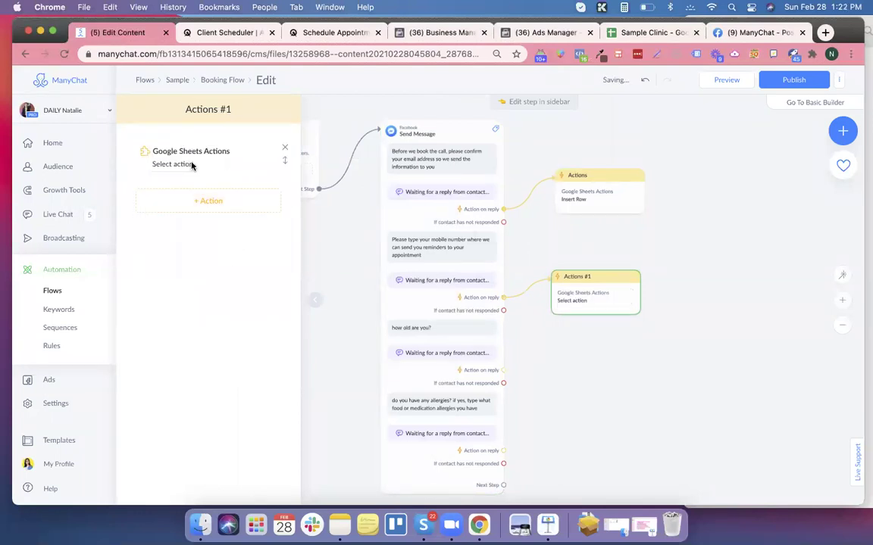
pyautogui.click(182, 164)
# Set Update Row on Sample Clinic's Sheet1 with User ID as the lookup column.
pyautogui.click(425, 271)
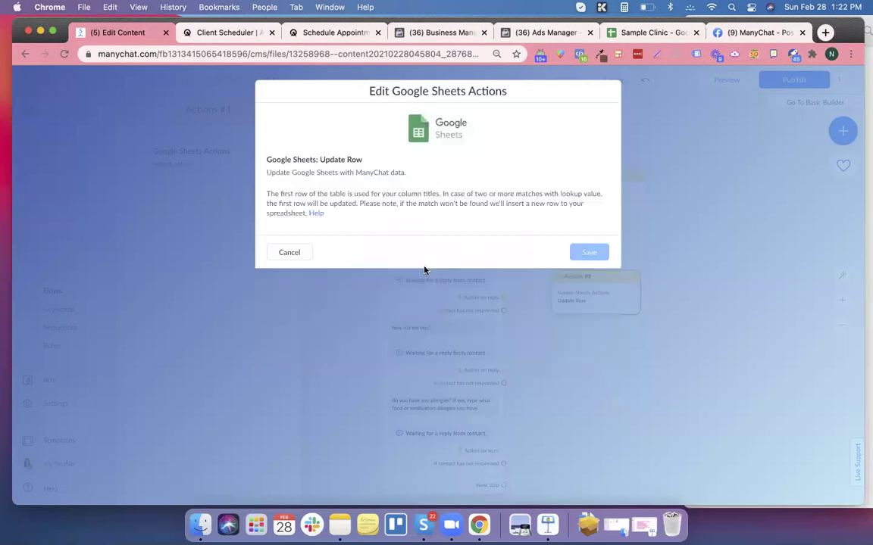
pyautogui.click(364, 247)
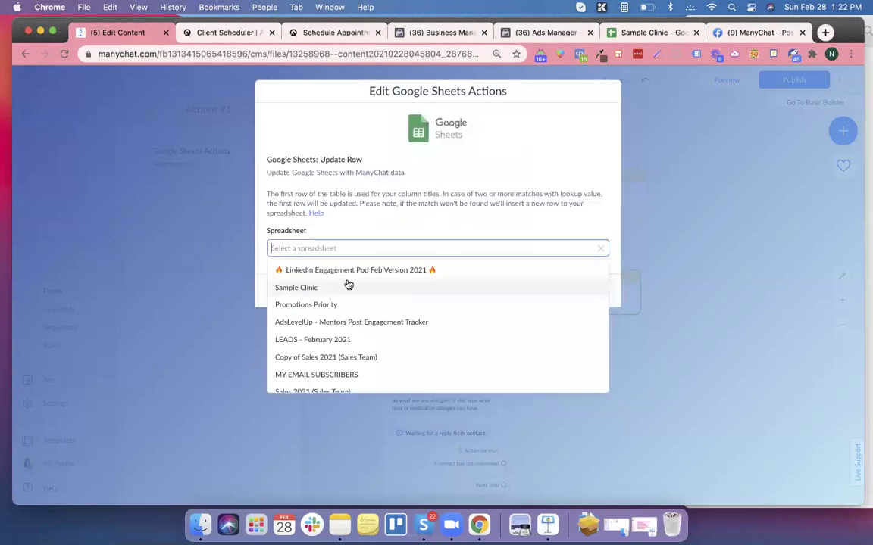
pyautogui.click(347, 285)
pyautogui.click(324, 288)
pyautogui.click(320, 309)
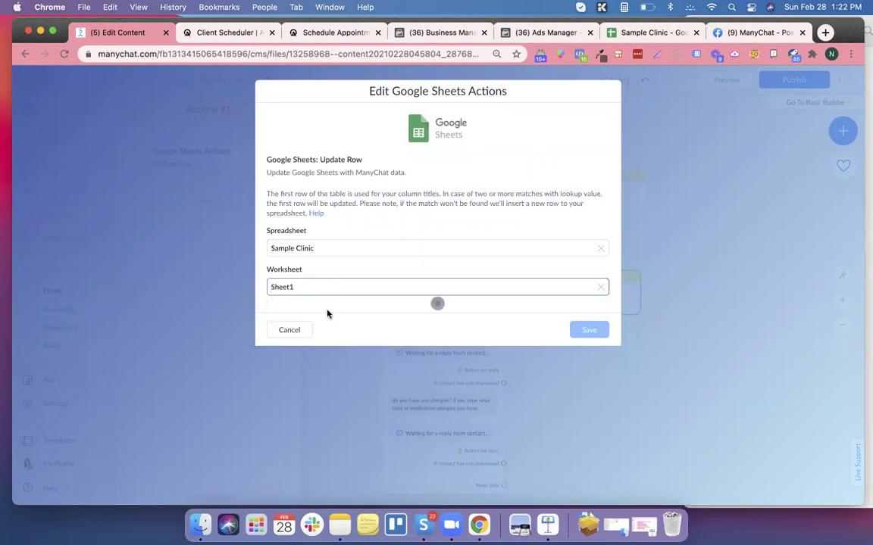
pyautogui.click(326, 327)
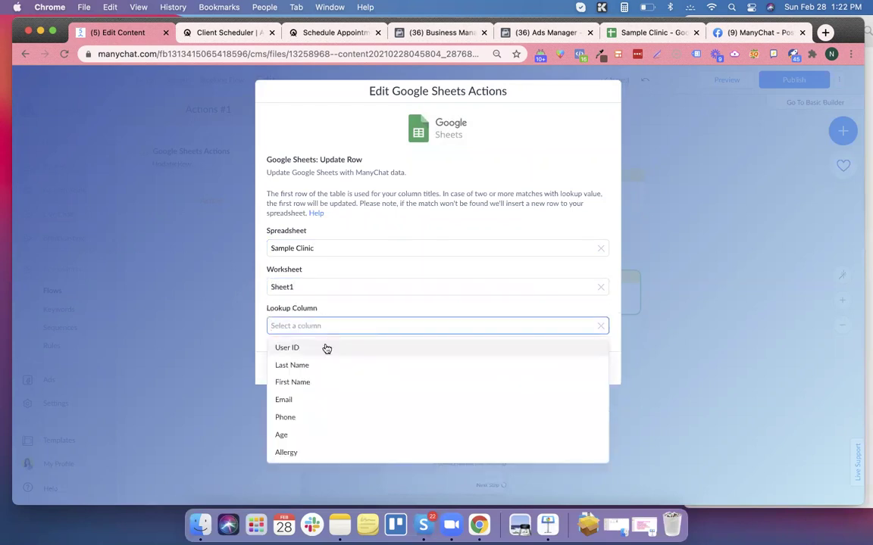
pyautogui.click(327, 346)
# Use User Id as the lookup value, map Mobile to Phone, and save.
pyautogui.click(319, 365)
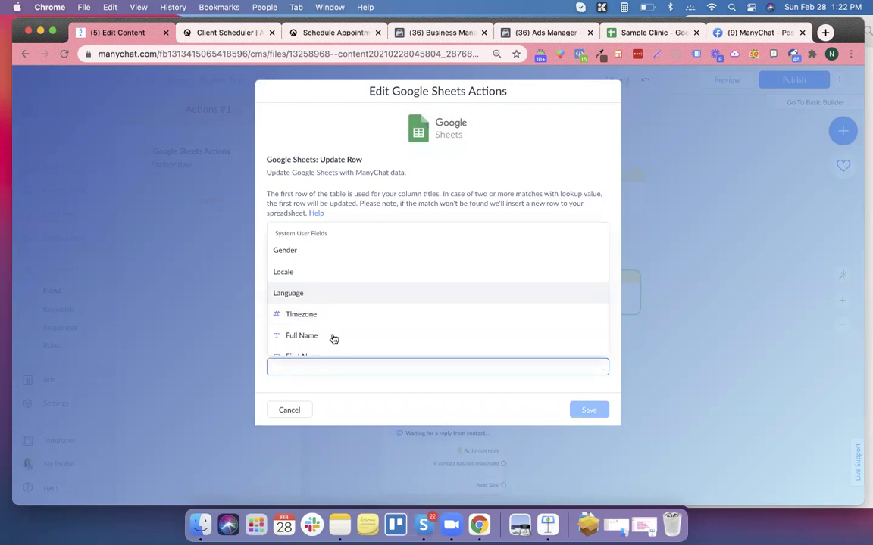
pyautogui.write('user')
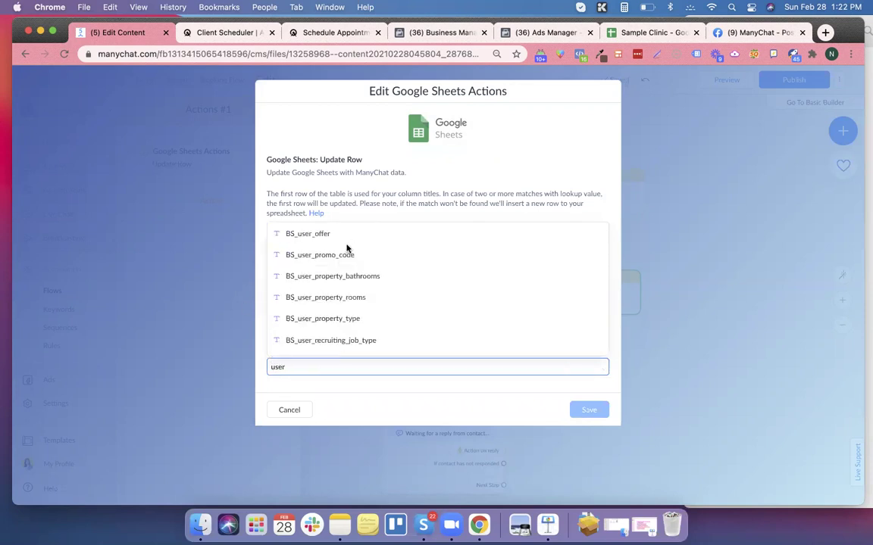
pyautogui.click(324, 250)
pyautogui.scroll(-5, 358, 299)
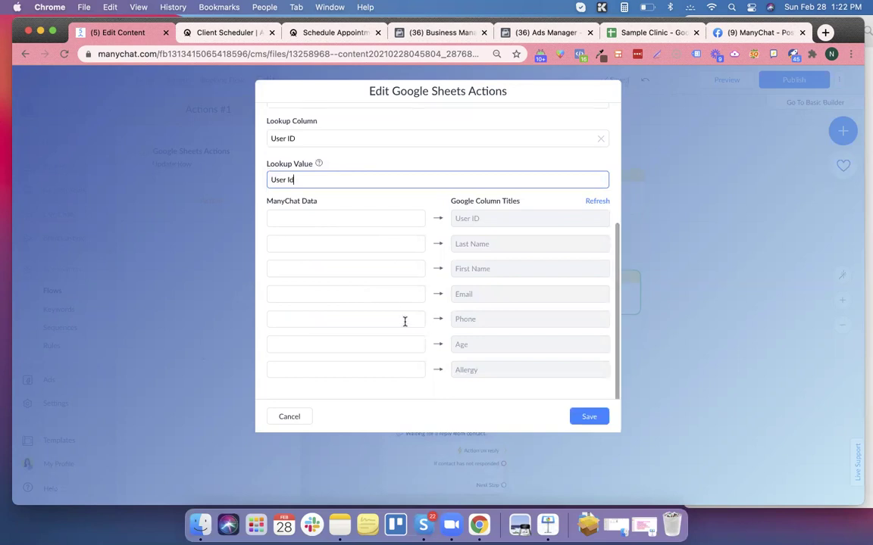
pyautogui.click(397, 321)
pyautogui.write('mo')
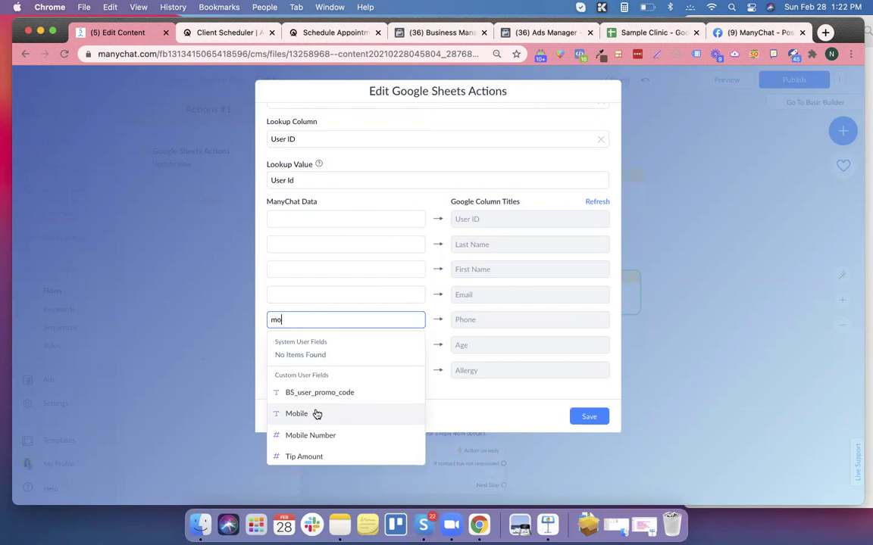
pyautogui.click(313, 416)
pyautogui.click(585, 416)
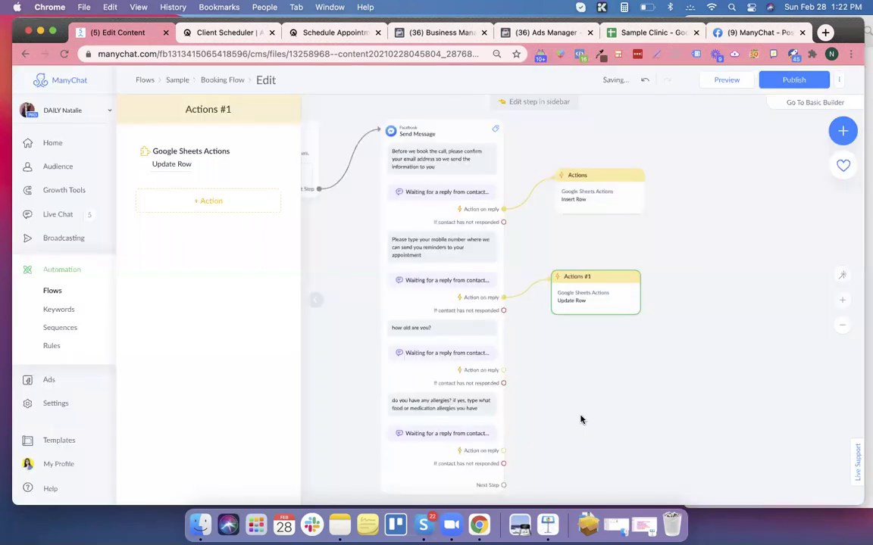
# Check the mobile reply's saved field, then link the age question's reply to a new Actions step.
pyautogui.click(391, 236)
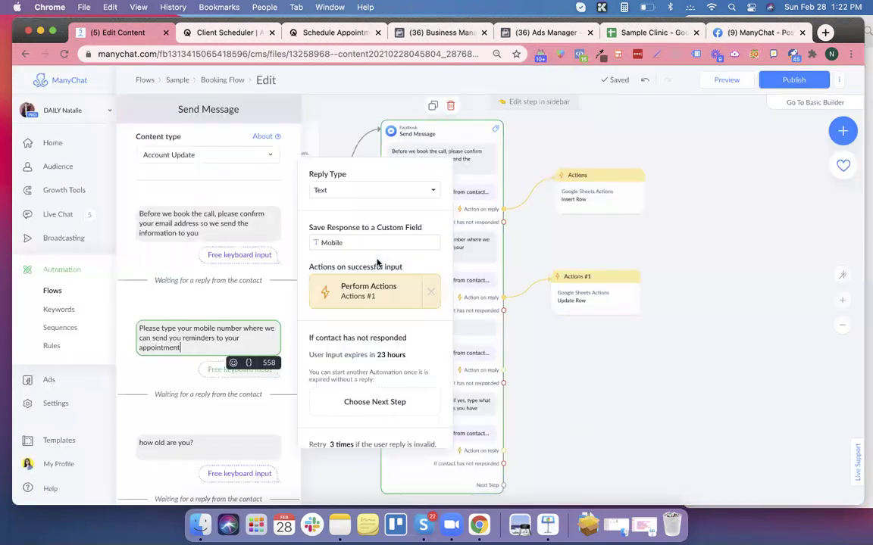
pyautogui.click(600, 361)
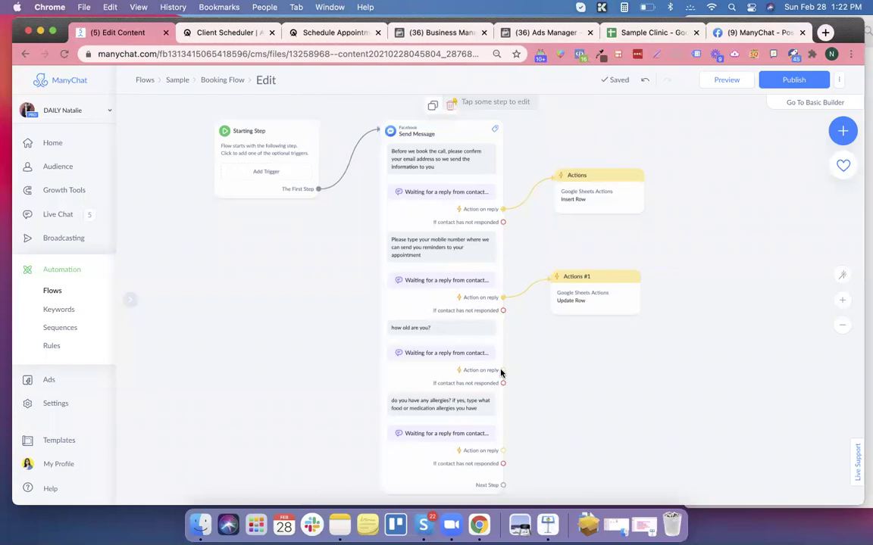
pyautogui.moveTo(503, 369); pyautogui.dragTo(574, 354)
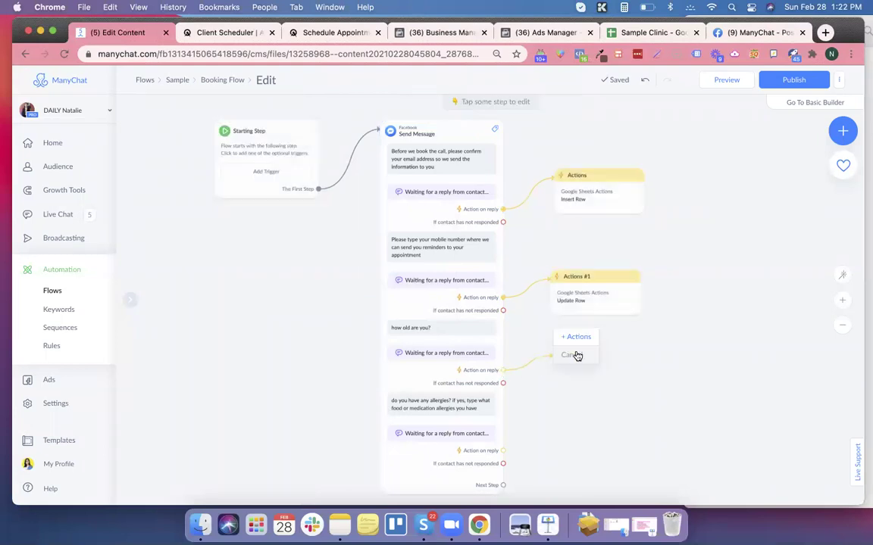
pyautogui.click(571, 342)
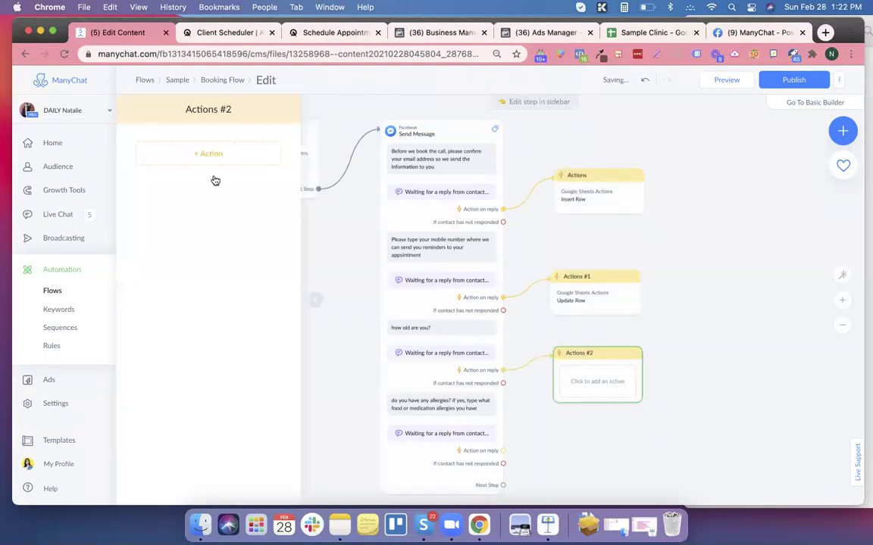
# Add a Google Sheets Actions entry to Actions #2 and bring up its action choices.
pyautogui.click(223, 154)
pyautogui.scroll(-5, 198, 241)
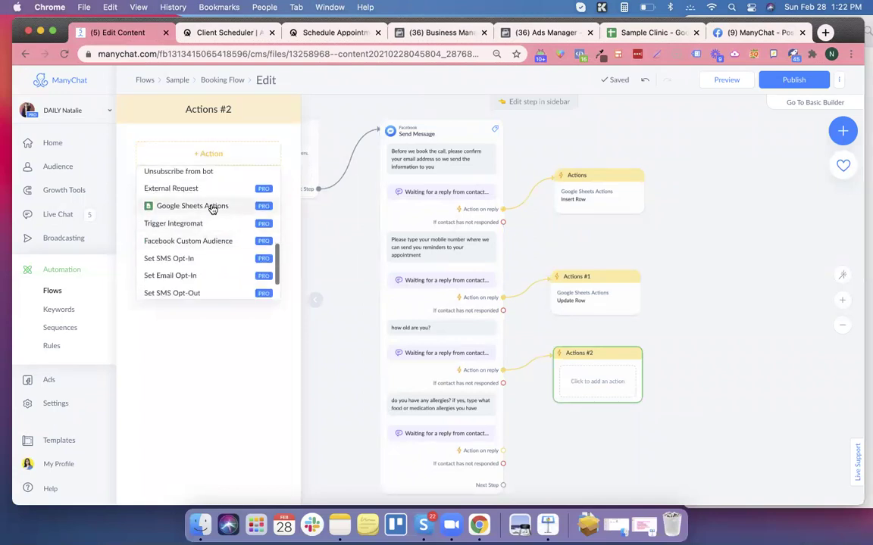
pyautogui.click(213, 210)
pyautogui.click(182, 164)
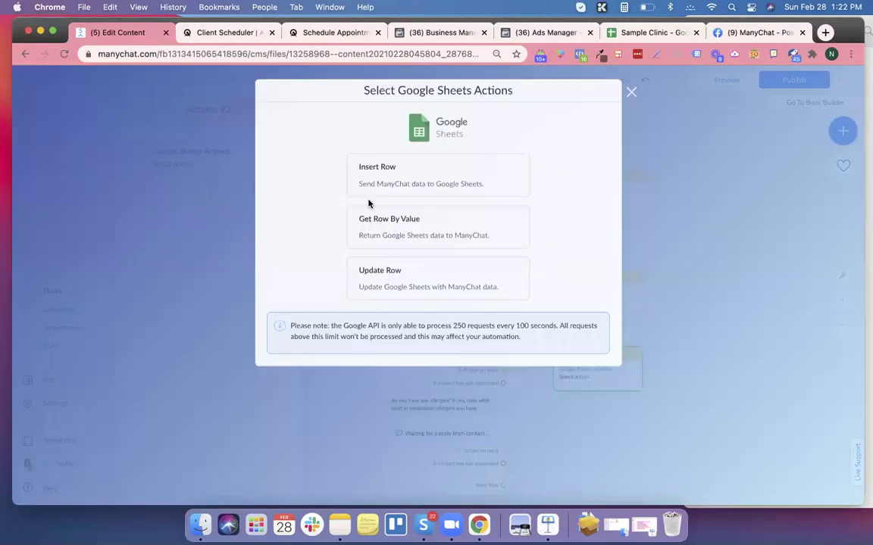
# Set Update Row on Sample Clinic's Sheet1 with User ID as the lookup column.
pyautogui.click(400, 278)
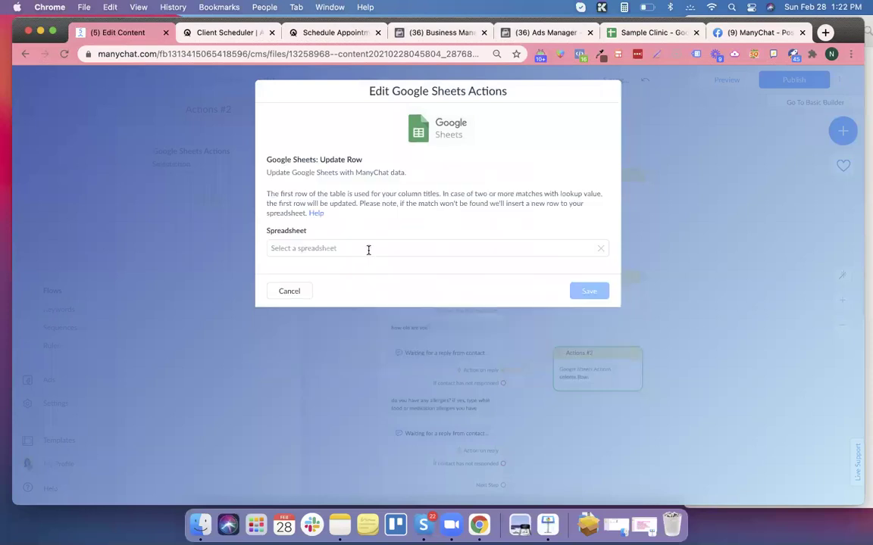
pyautogui.click(366, 249)
pyautogui.click(331, 289)
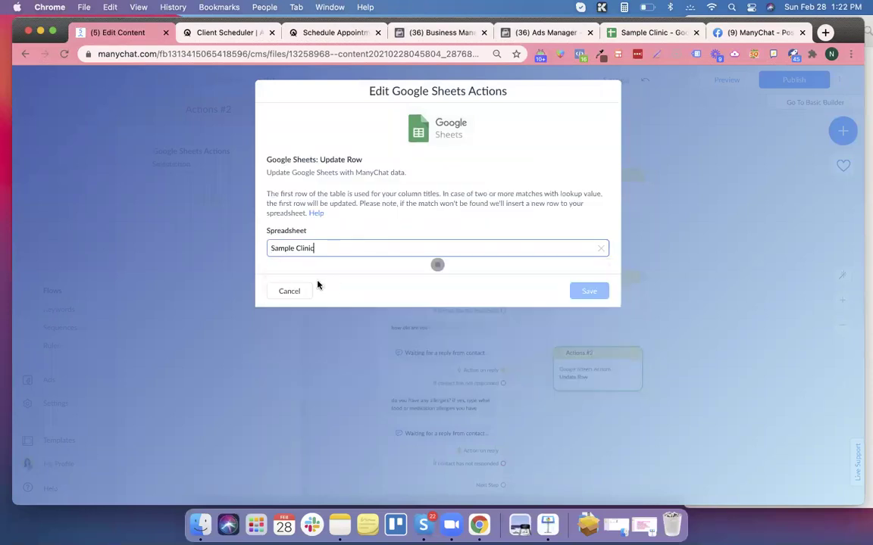
pyautogui.click(321, 287)
pyautogui.click(317, 308)
pyautogui.click(319, 324)
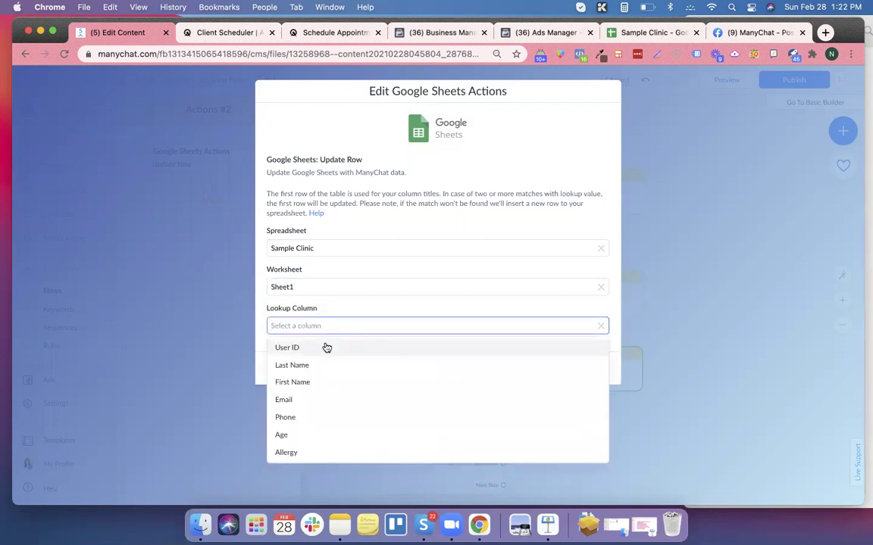
pyautogui.click(325, 347)
# Use User Id as the lookup value, map the ago field to Age, and save.
pyautogui.click(319, 366)
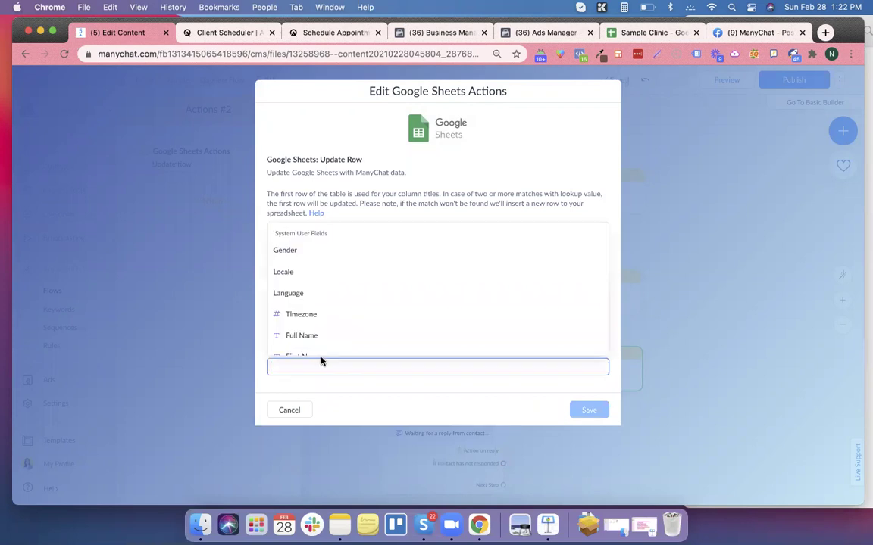
pyautogui.write('user')
pyautogui.scroll(-3, 333, 280)
pyautogui.scroll(4, 322, 257)
pyautogui.click(317, 251)
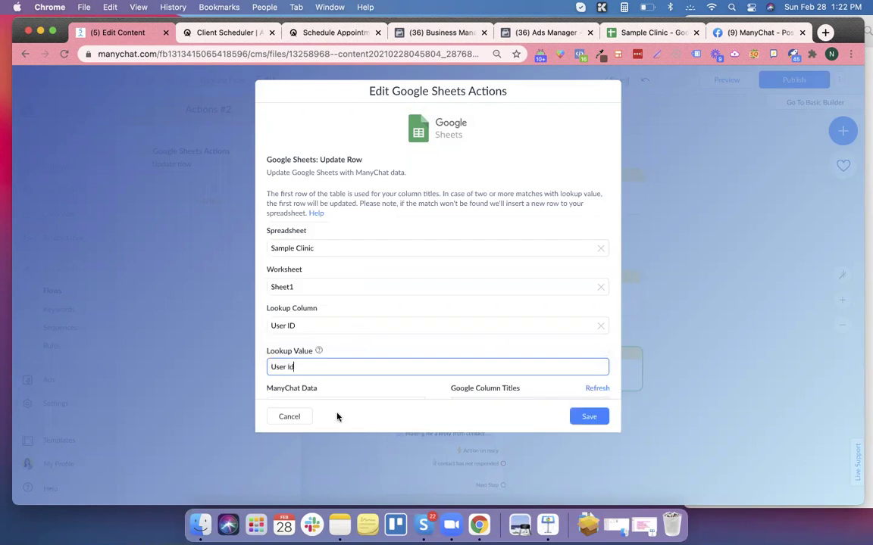
pyautogui.scroll(-5, 403, 333)
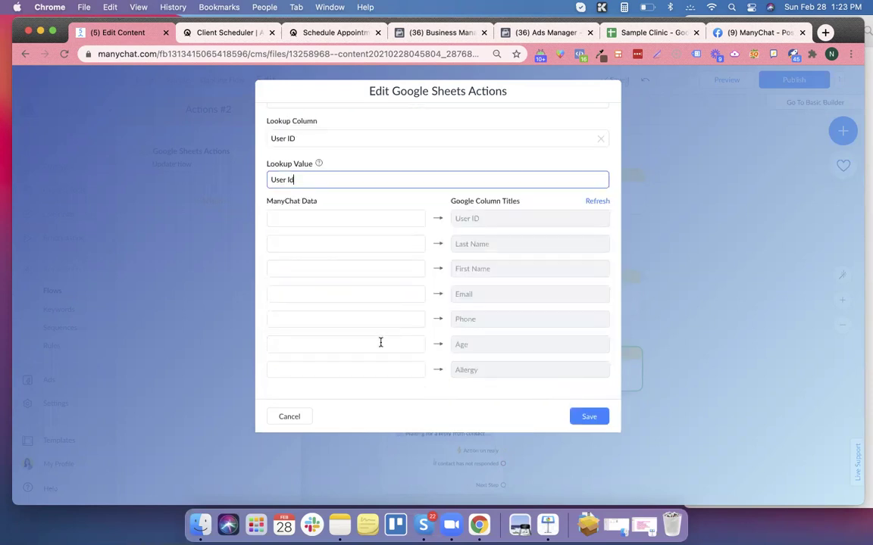
pyautogui.click(379, 345)
pyautogui.write('ag')
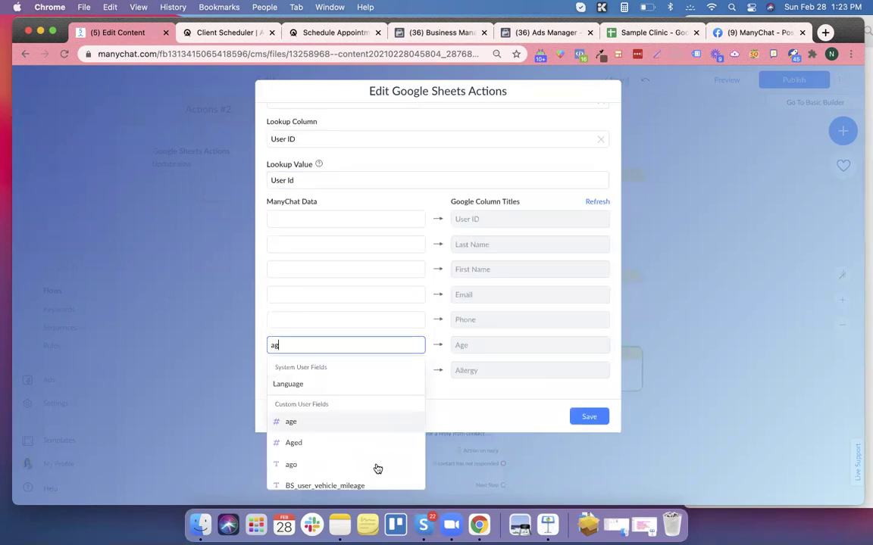
pyautogui.click(363, 467)
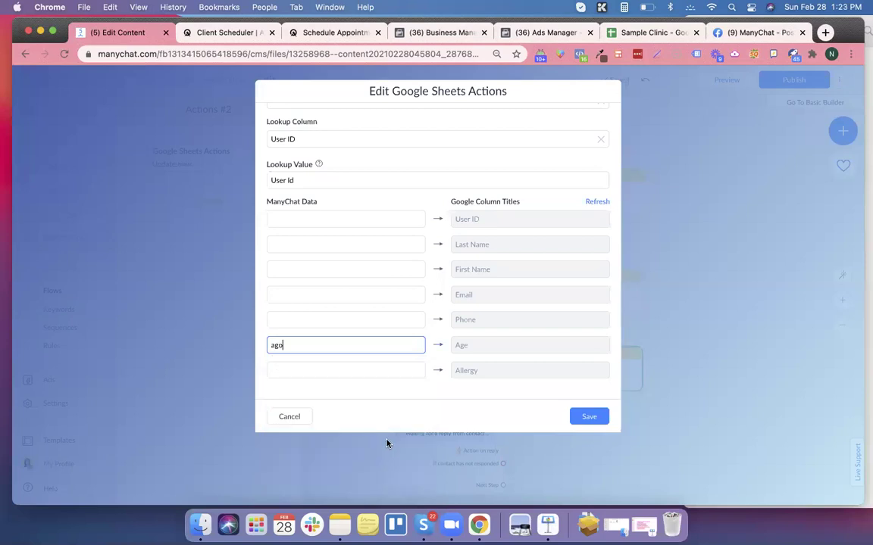
pyautogui.click(573, 420)
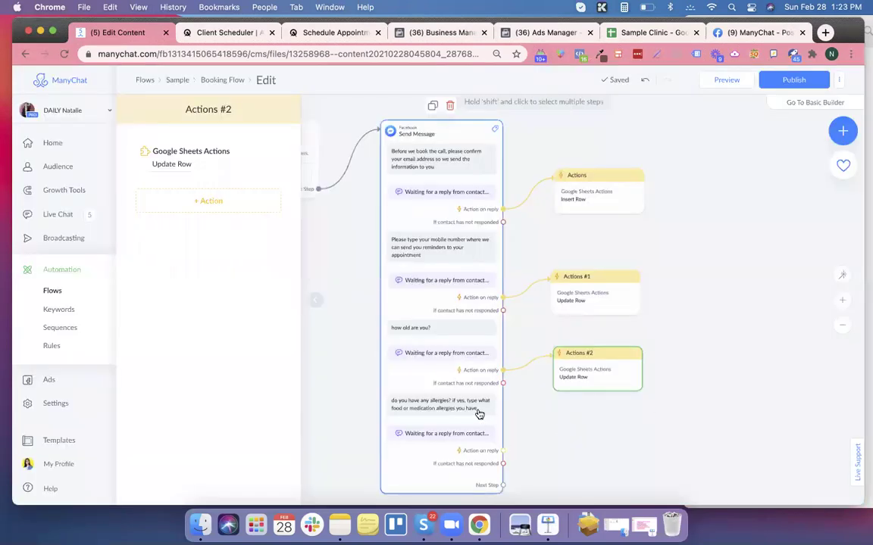
# Duplicate the Actions #2 step, place it below, and connect the allergies reply to it.
pyautogui.moveTo(604, 369)
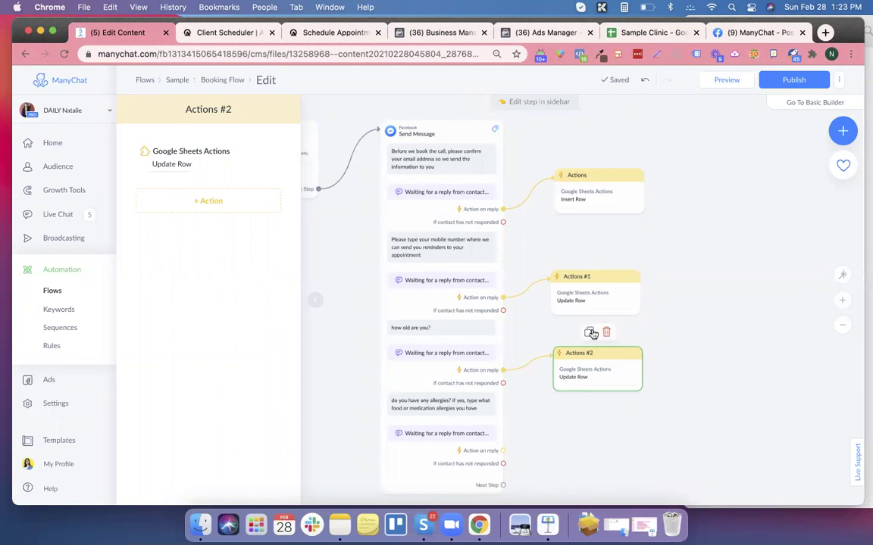
pyautogui.click(592, 335)
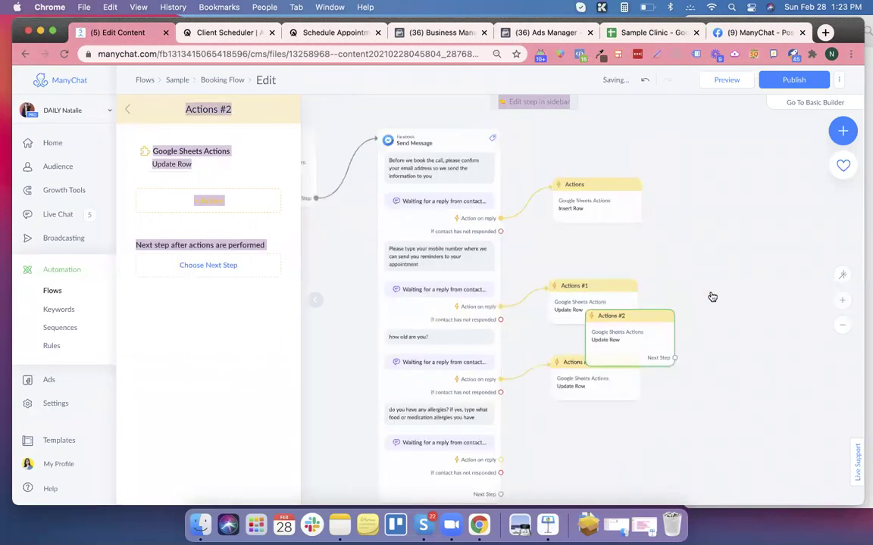
pyautogui.click(636, 293)
pyautogui.scroll(1, 613, 283)
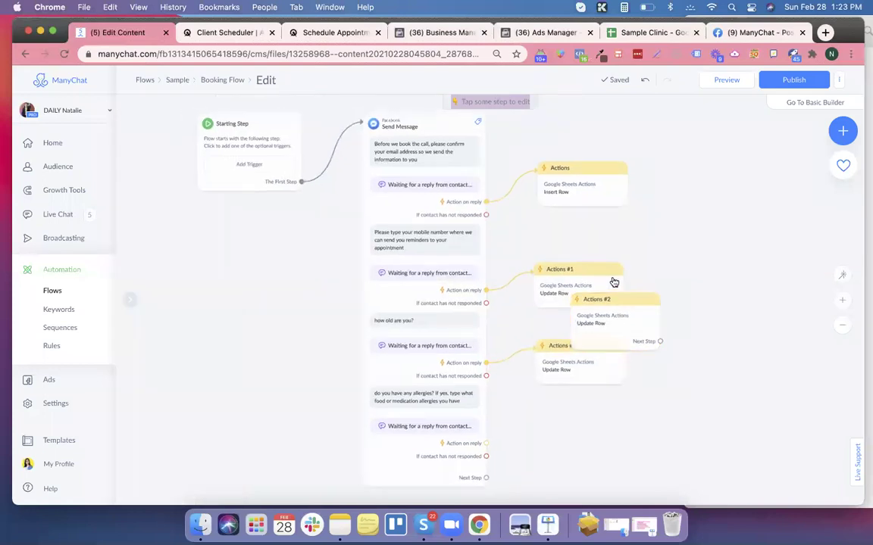
pyautogui.scroll(-1, 711, 323)
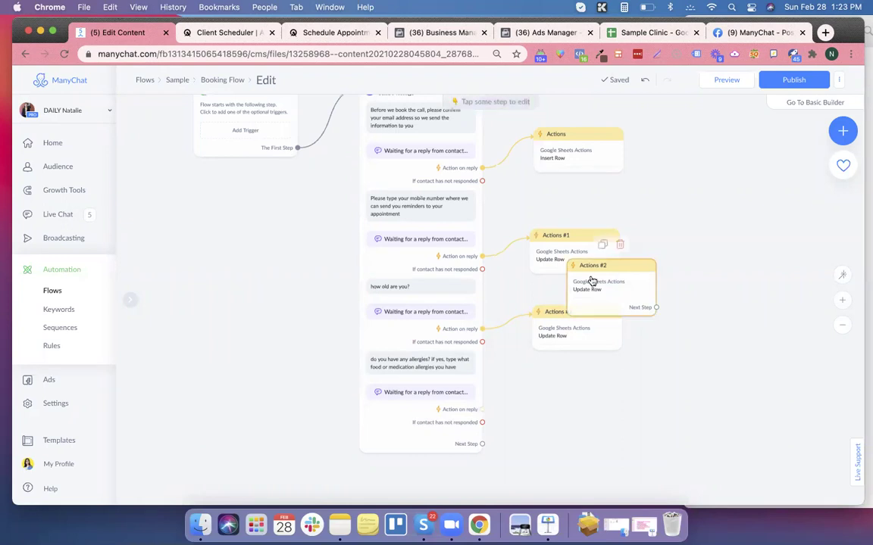
pyautogui.moveTo(584, 282); pyautogui.dragTo(543, 404)
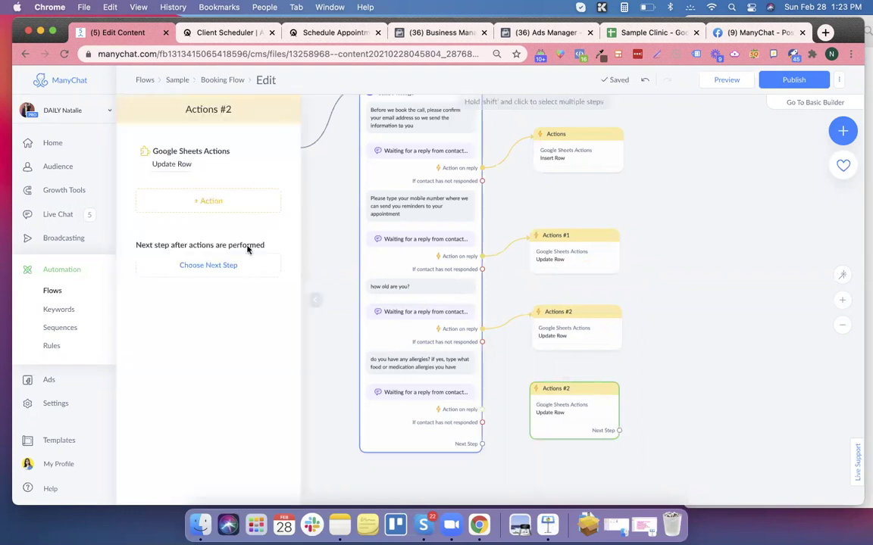
pyautogui.moveTo(482, 409); pyautogui.dragTo(580, 401)
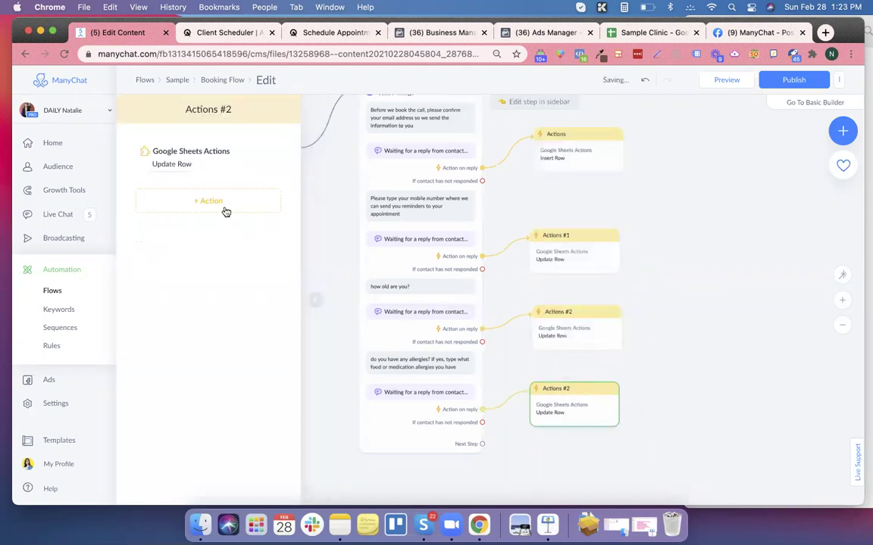
# In the new Update Row action, clear the Age mapping, map allegy to Allergy, and save.
pyautogui.click(188, 165)
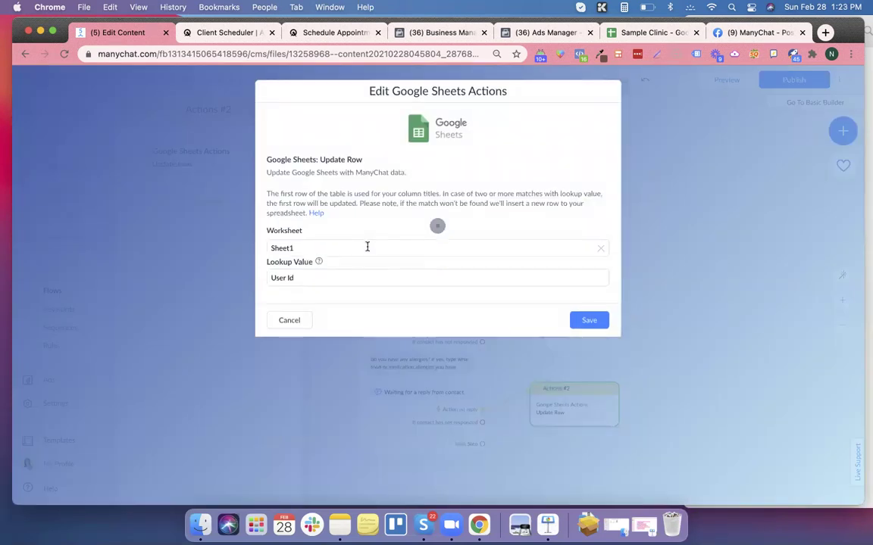
pyautogui.scroll(-5, 365, 273)
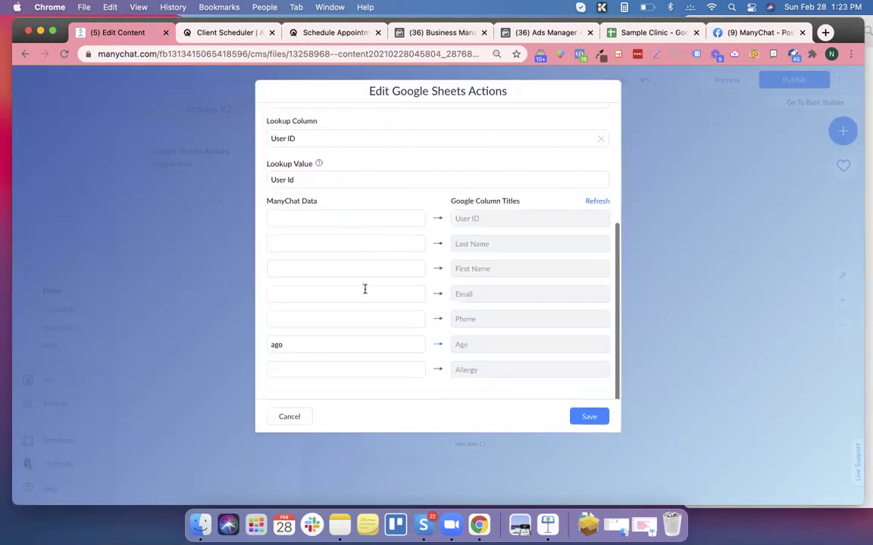
pyautogui.click(337, 347)
pyautogui.press('BackSpace')
pyautogui.click(448, 399)
pyautogui.click(360, 369)
pyautogui.write('all')
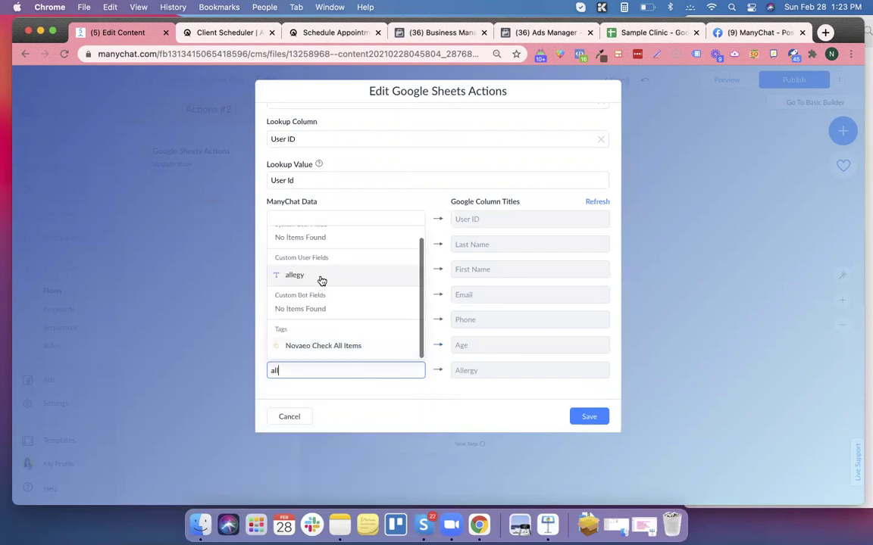
pyautogui.click(327, 280)
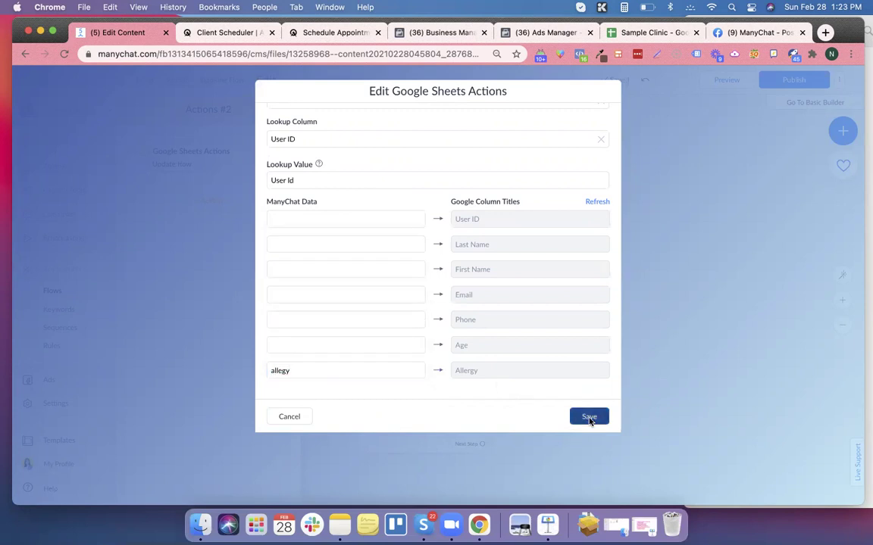
pyautogui.click(589, 418)
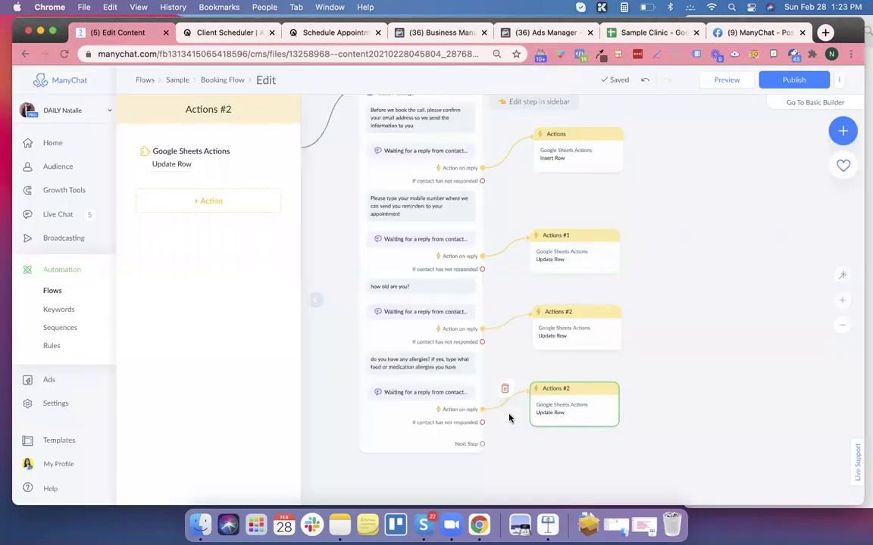
# Add a 'thank you' text to the message step after the allergies question.
pyautogui.hscroll(3, 656, 405)
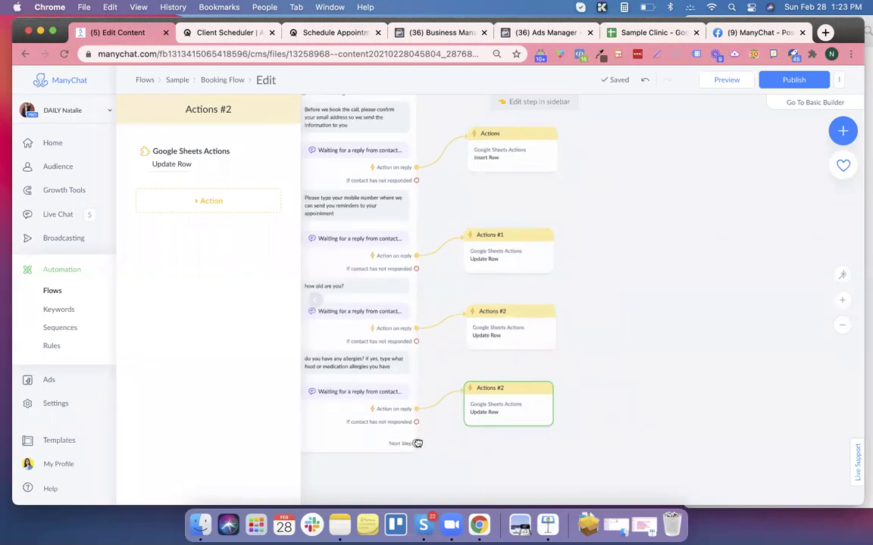
pyautogui.click(417, 443)
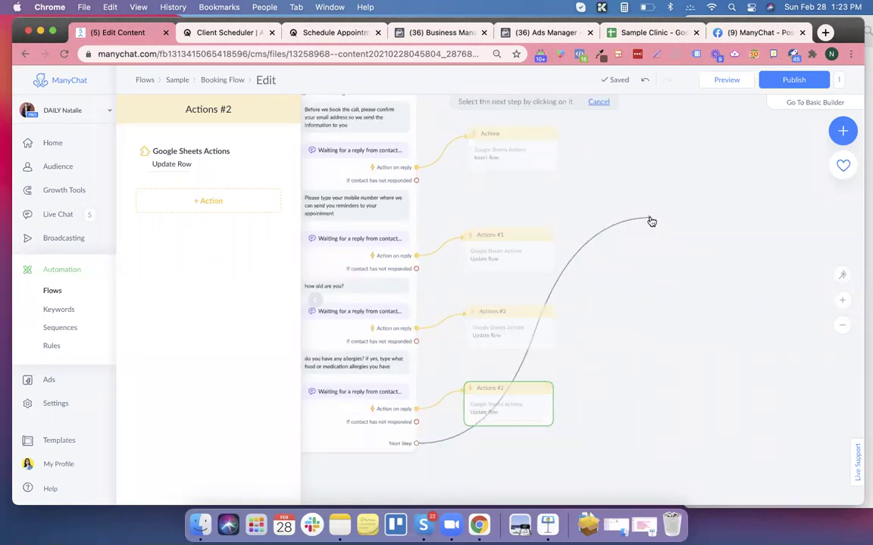
pyautogui.click(652, 222)
pyautogui.click(660, 364)
pyautogui.click(369, 439)
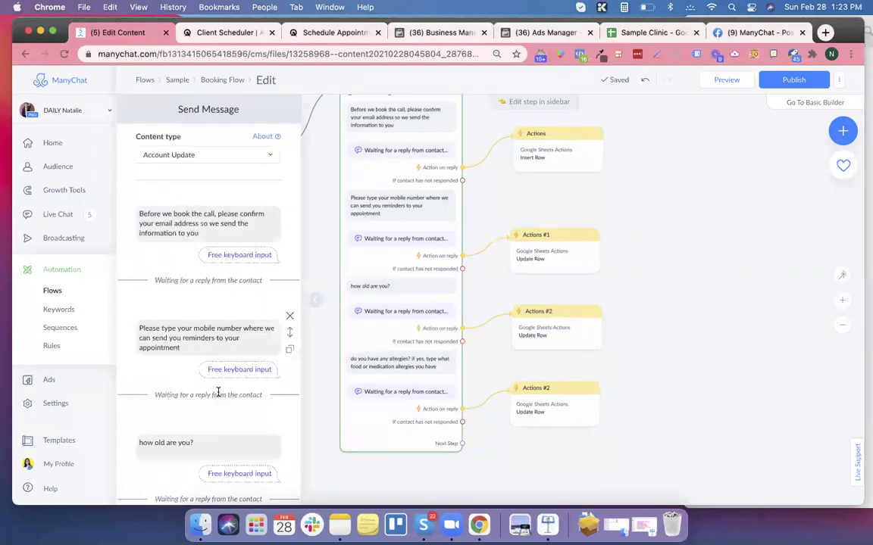
pyautogui.scroll(-5, 218, 393)
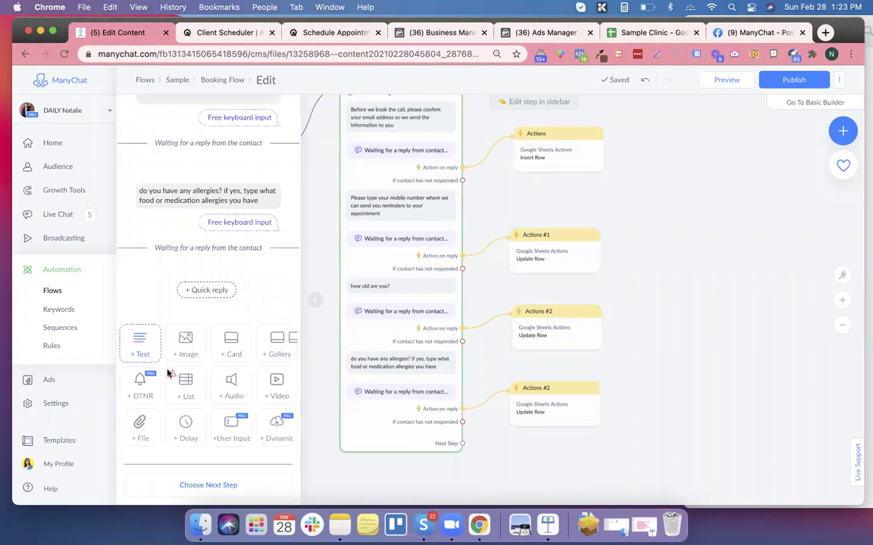
pyautogui.click(144, 345)
pyautogui.write('th')
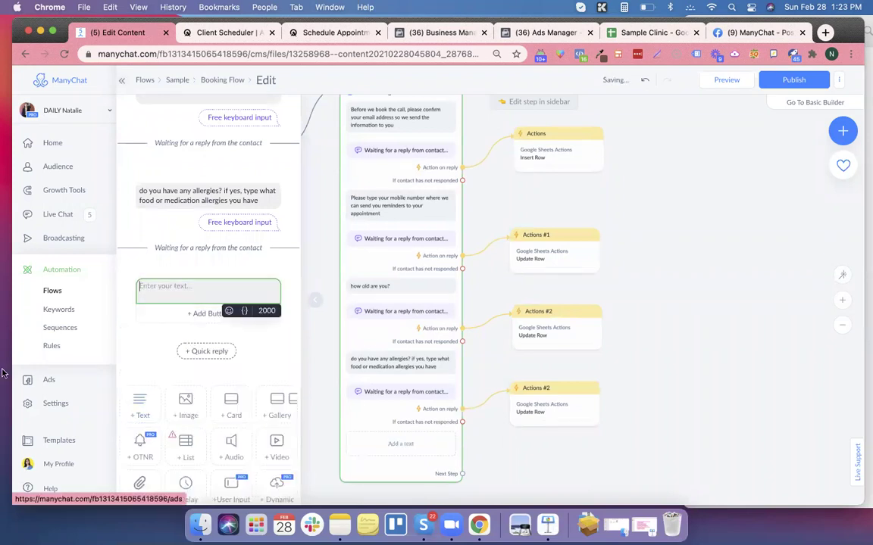
pyautogui.write('ank you')
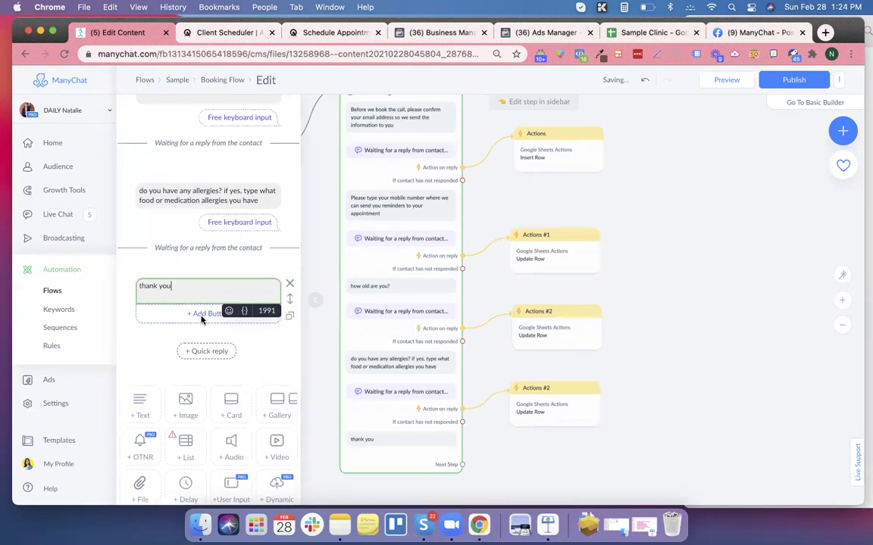
# Add a button titled 'Book Now' under the thank you text.
pyautogui.click(209, 322)
pyautogui.tripleClick(349, 228)
pyautogui.click(348, 228)
pyautogui.tripleClick(349, 228)
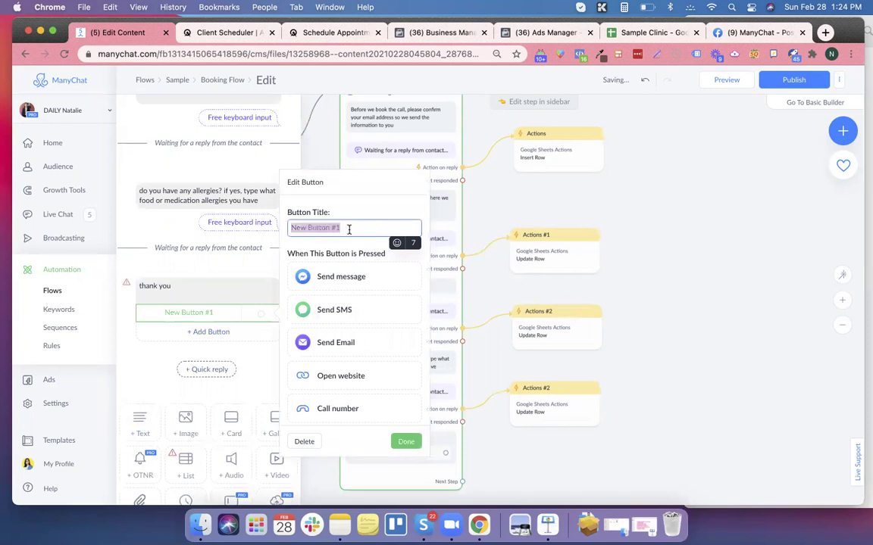
pyautogui.write('Book Now')
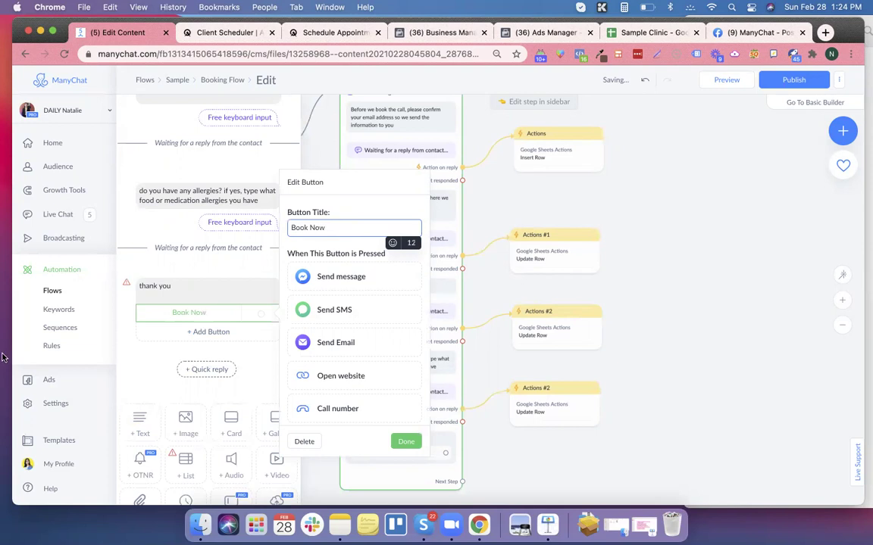
pyautogui.click(448, 455)
pyautogui.click(445, 453)
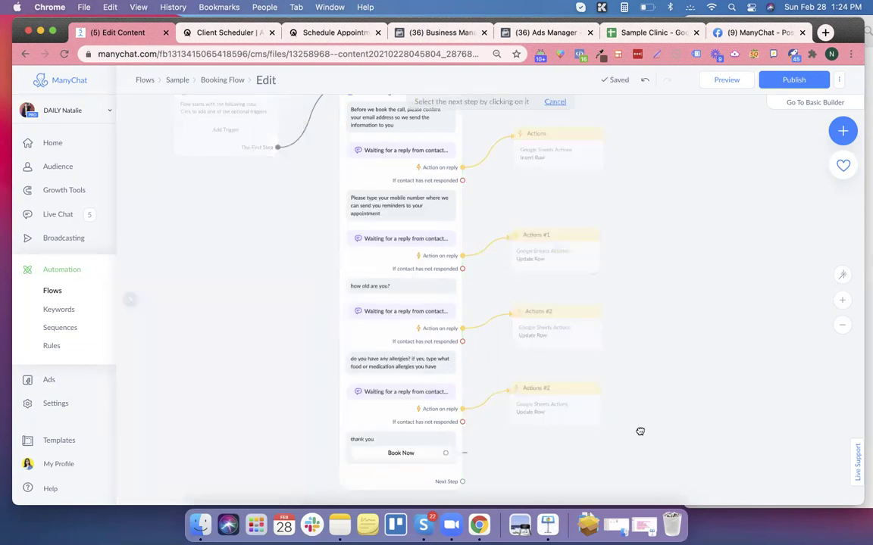
# Set the Book Now button's action to Open website and focus its website address field.
pyautogui.click(648, 346)
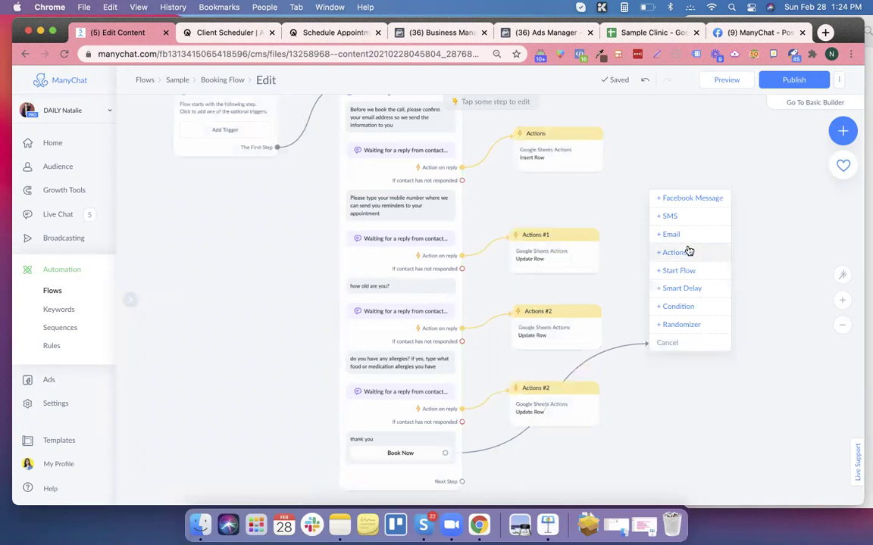
pyautogui.click(424, 453)
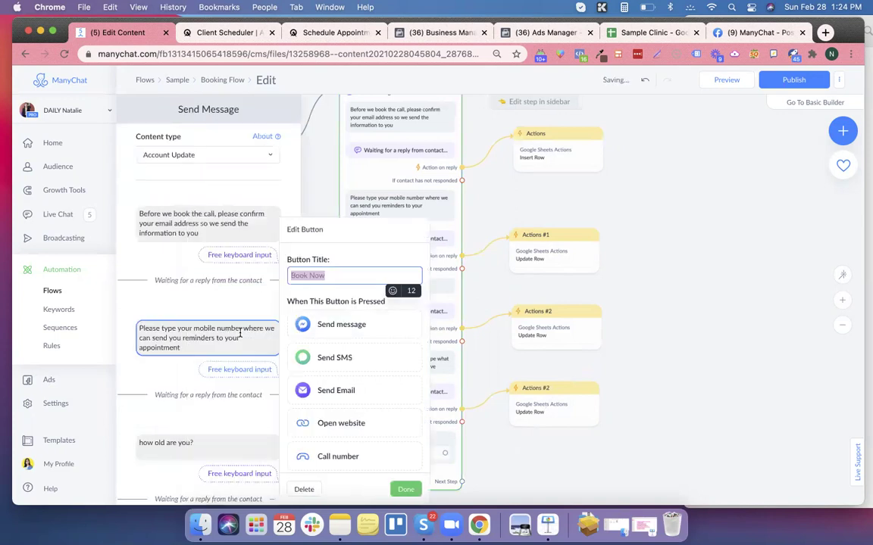
pyautogui.scroll(-2, 364, 338)
pyautogui.scroll(-1, 362, 339)
pyautogui.scroll(1, 359, 352)
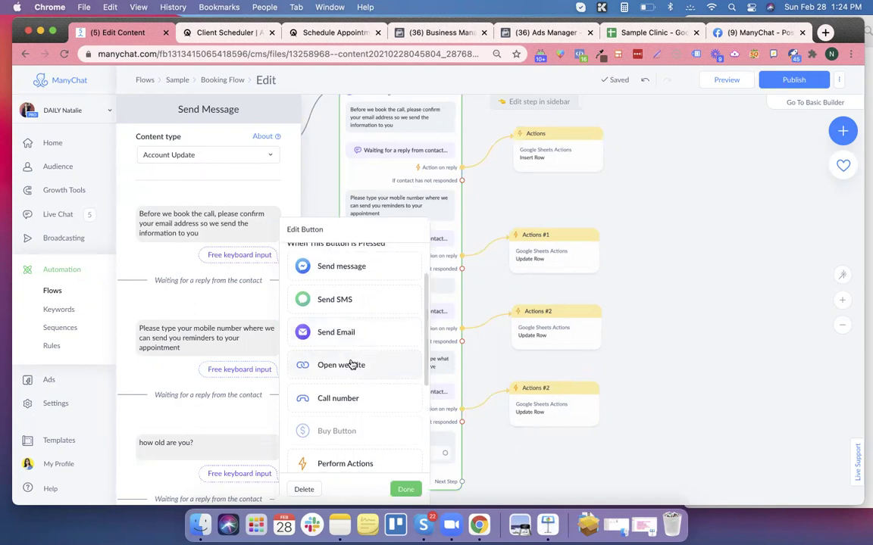
pyautogui.click(351, 365)
pyautogui.click(335, 353)
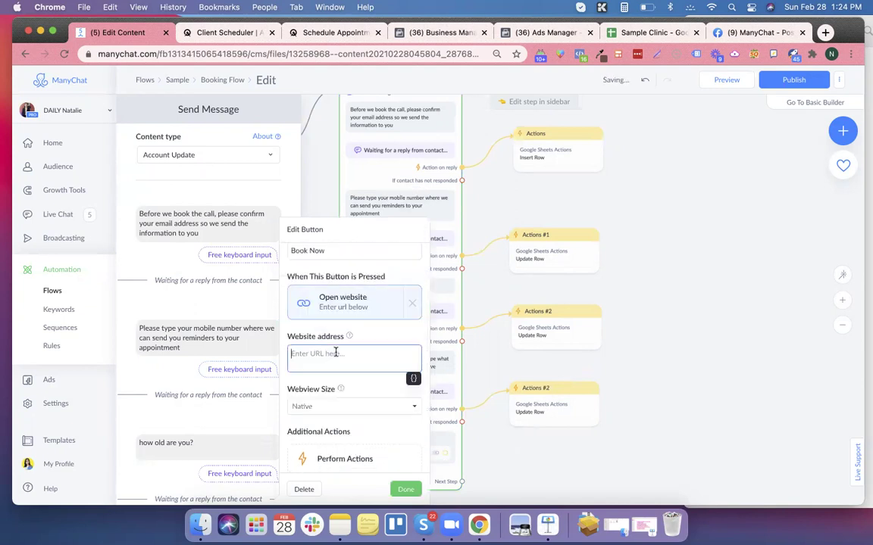
# Resize the browser beside the notes and copy Acuity's direct scheduling link.
pyautogui.moveTo(785, 335); pyautogui.dragTo(707, 333)
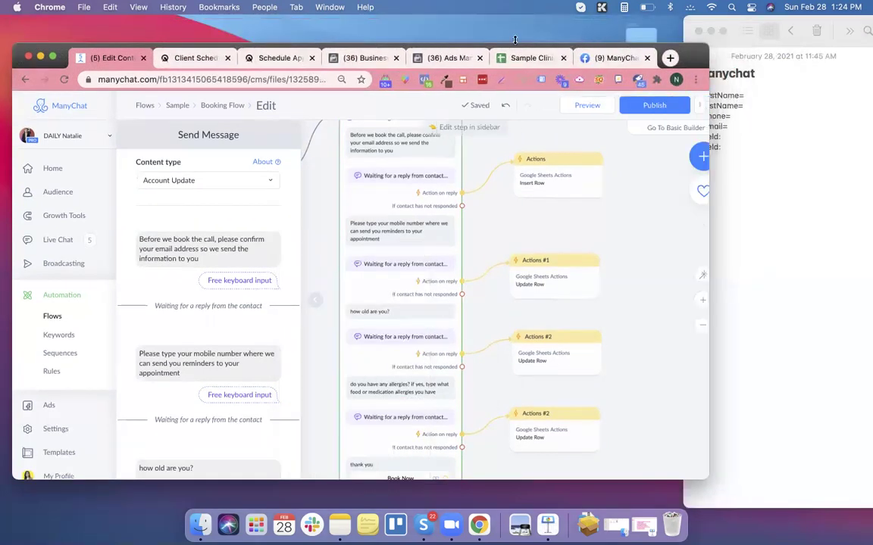
pyautogui.moveTo(508, 13); pyautogui.dragTo(506, 17)
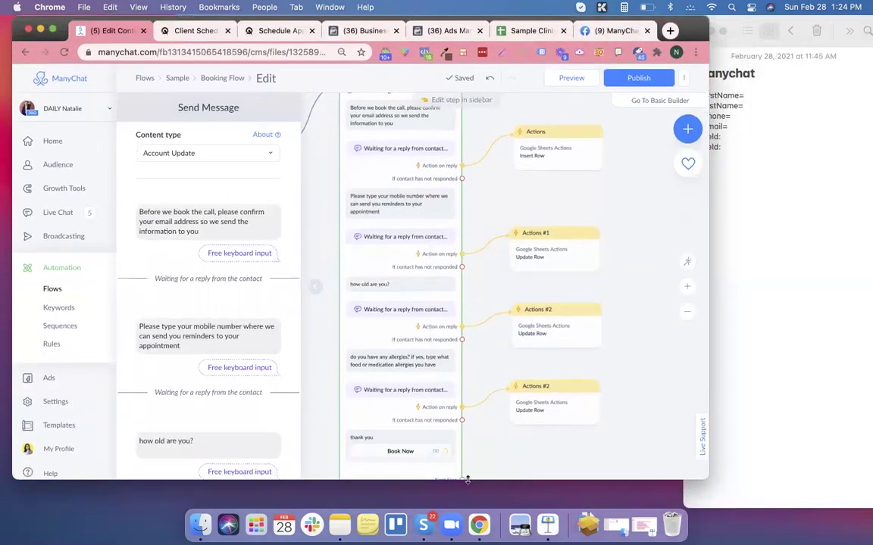
pyautogui.moveTo(476, 501); pyautogui.dragTo(476, 503)
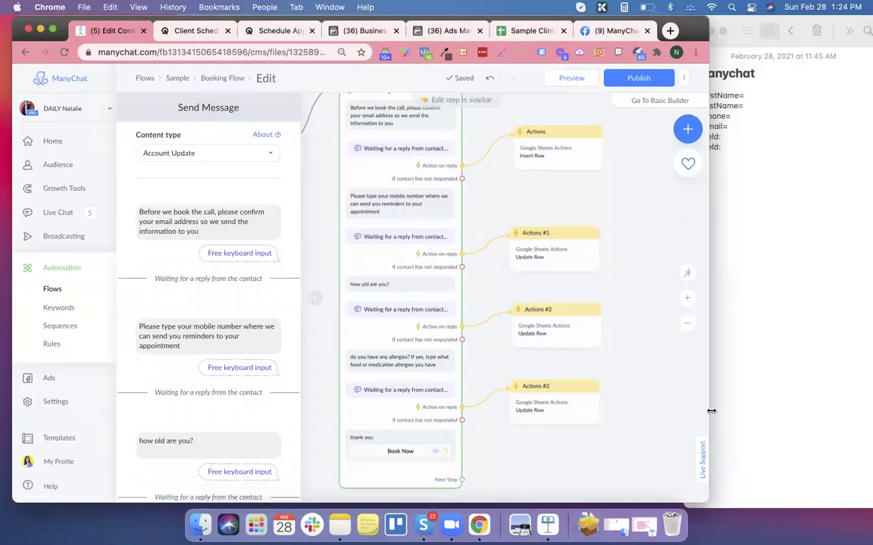
pyautogui.moveTo(707, 412); pyautogui.dragTo(679, 411)
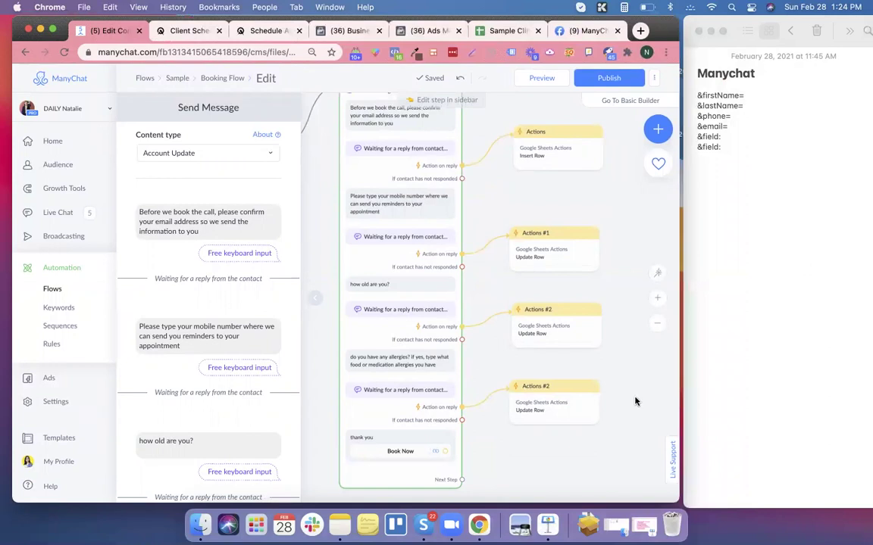
pyautogui.click(180, 32)
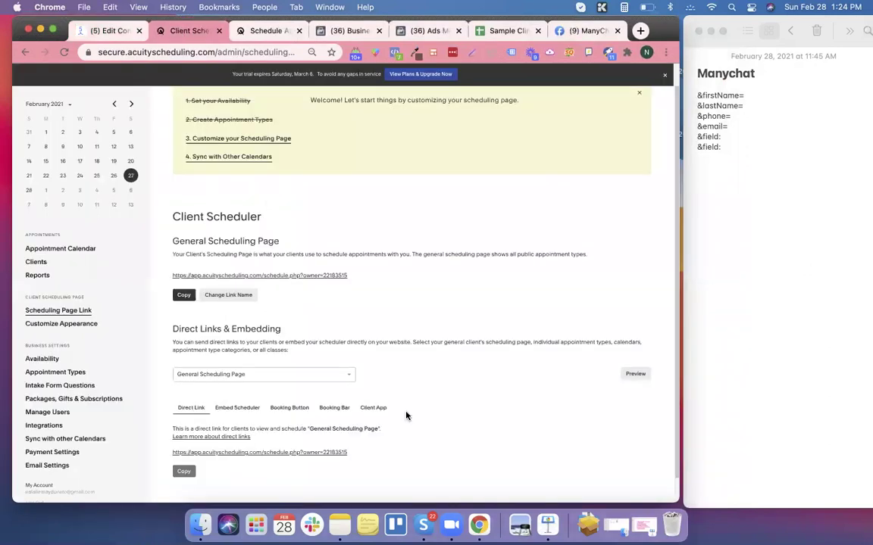
pyautogui.scroll(-2, 356, 413)
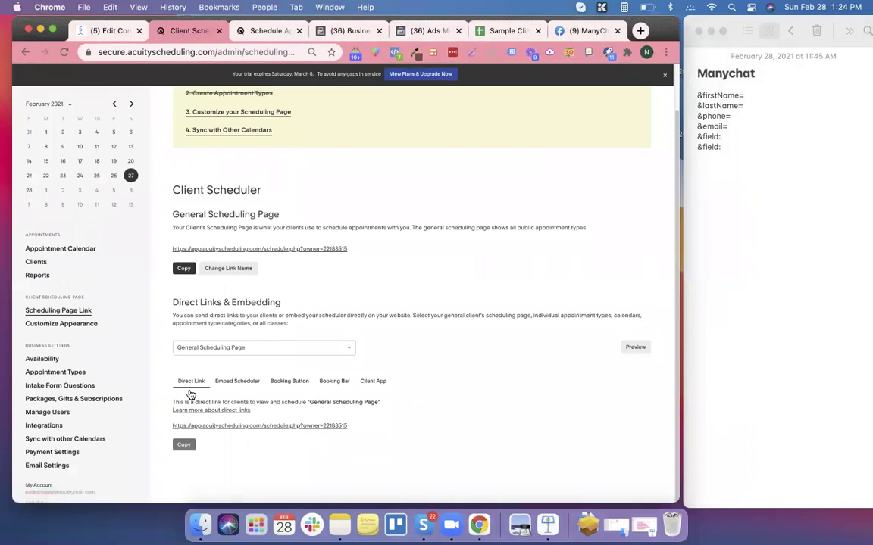
pyautogui.click(184, 447)
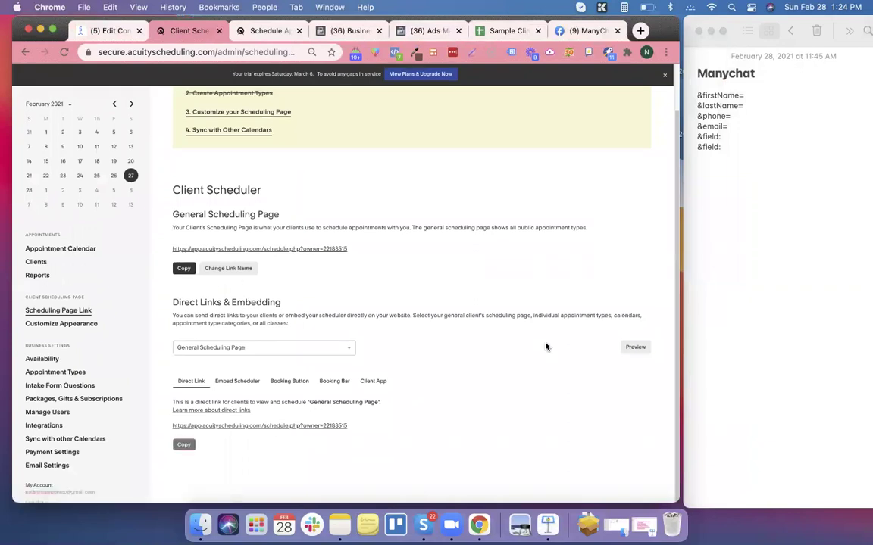
# Paste the link into the Manychat note and append &firstName=&lastName=&phone=&email=.
pyautogui.click(723, 163)
pyautogui.press('super+a')
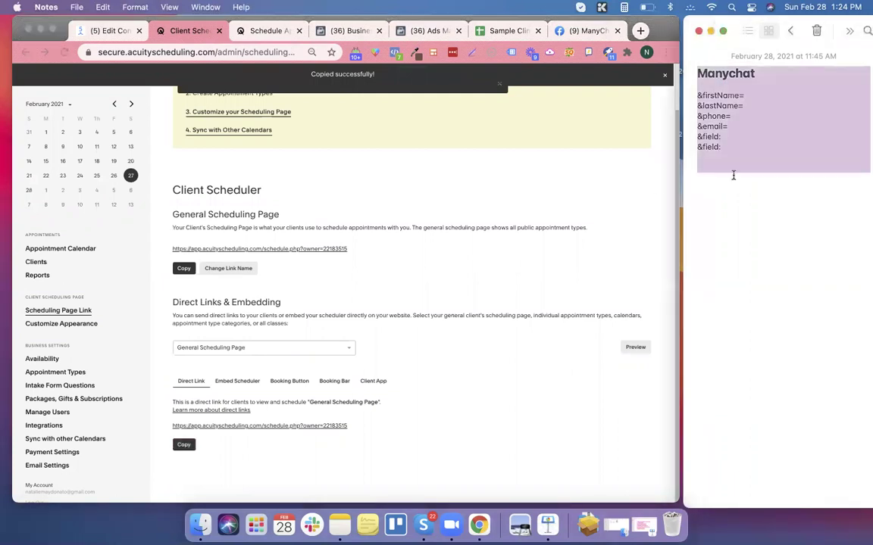
pyautogui.click(733, 175)
pyautogui.press('super+v')
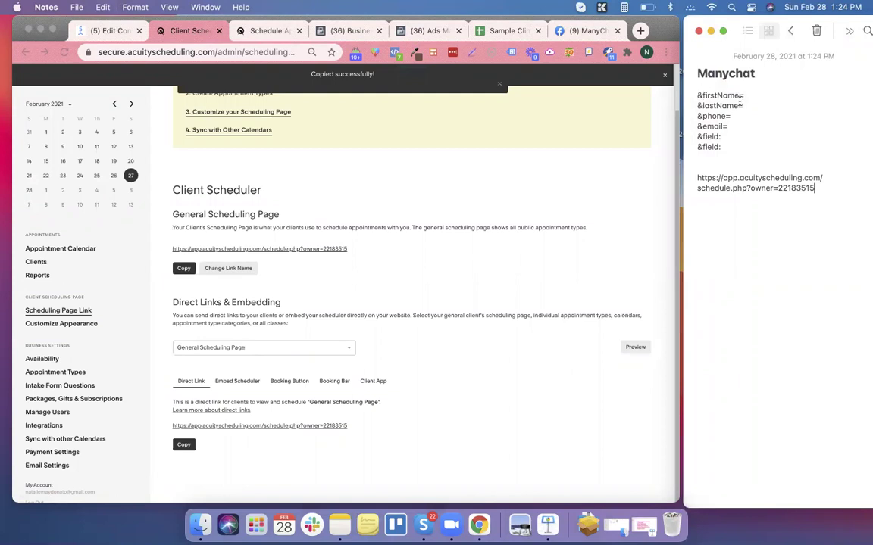
pyautogui.moveTo(698, 95); pyautogui.dragTo(731, 127)
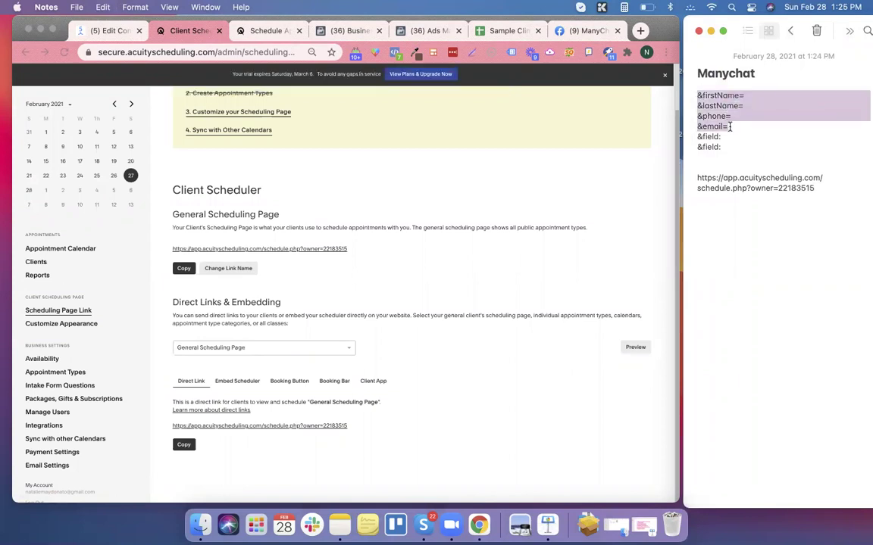
pyautogui.click(822, 188)
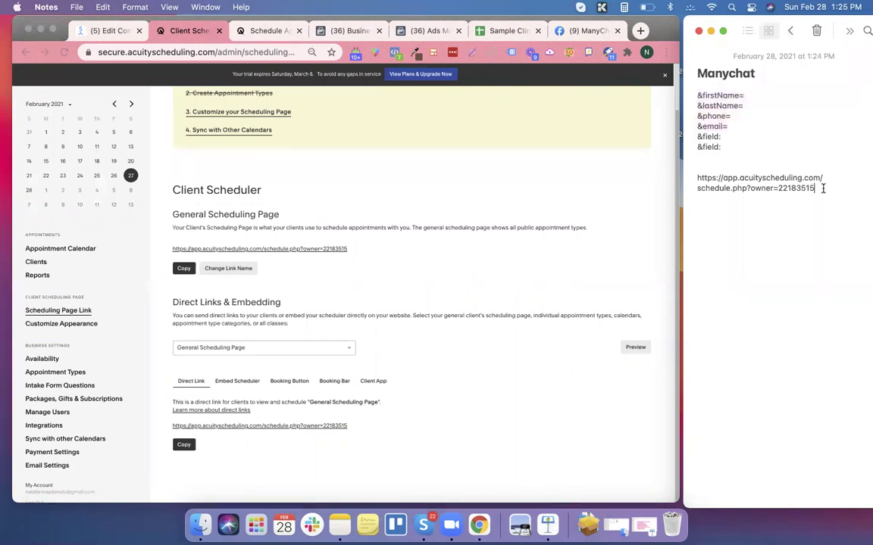
pyautogui.press('super+v')
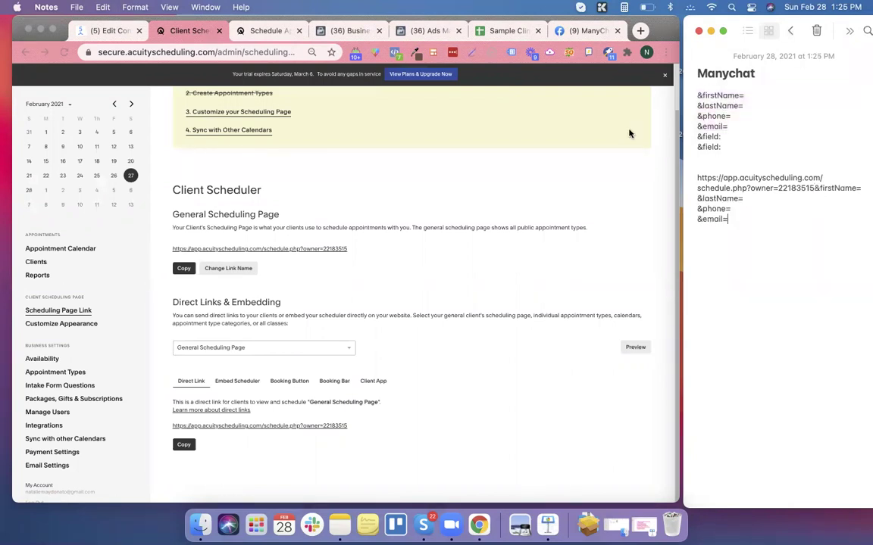
# Preview the Acuity booking form, then select the full prefill link in the note.
pyautogui.click(270, 32)
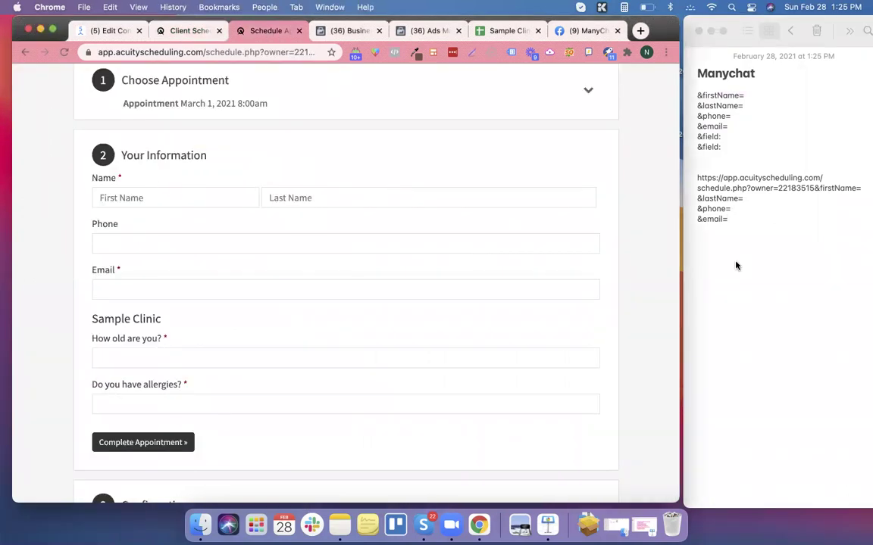
pyautogui.click(757, 223)
pyautogui.moveTo(738, 220); pyautogui.dragTo(692, 180)
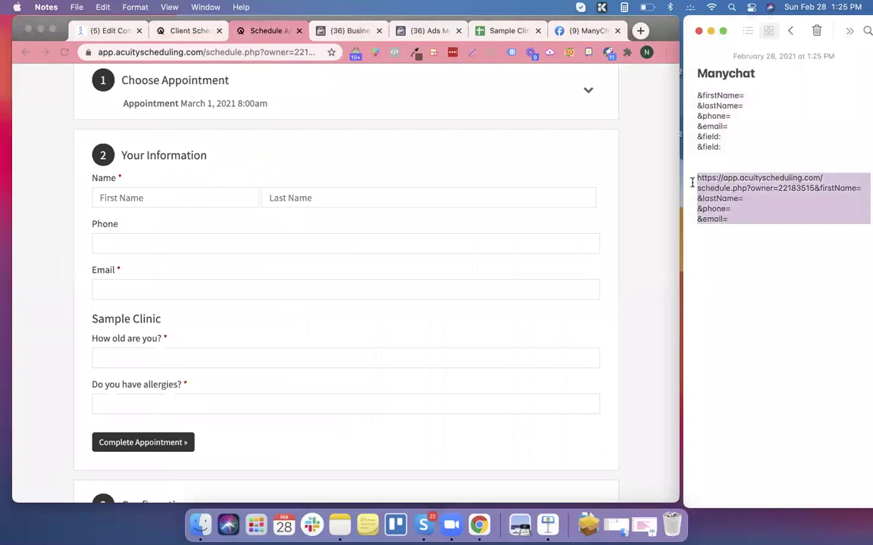
pyautogui.click(97, 30)
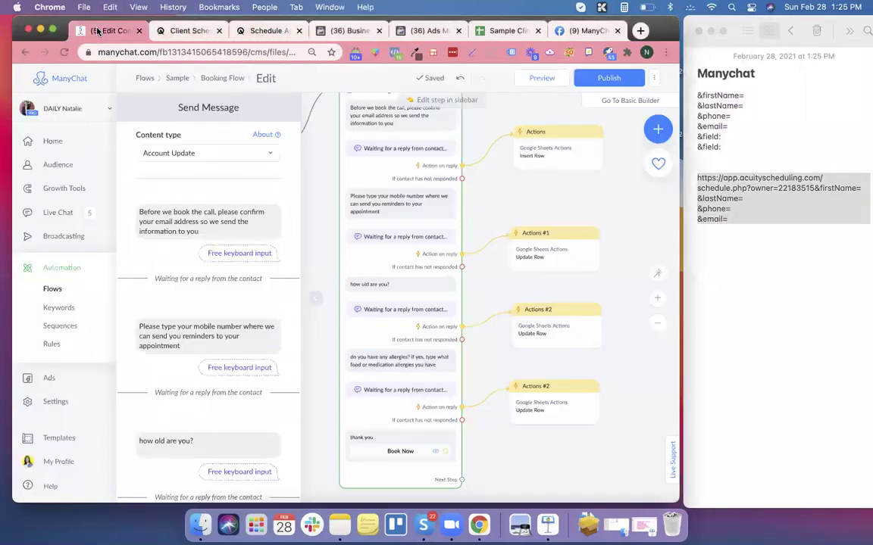
# Paste the prefill link as Book Now's website address and insert First Name and Last Name variables.
pyautogui.click(399, 450)
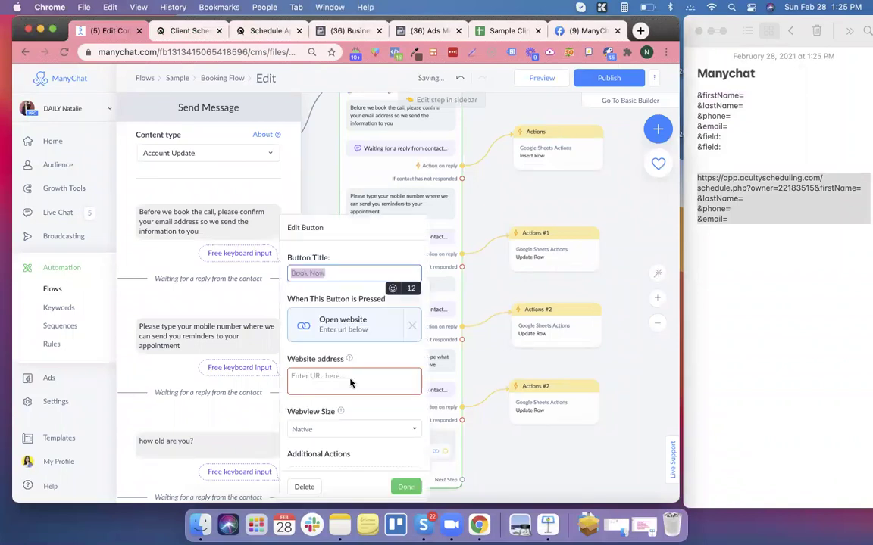
pyautogui.click(359, 374)
pyautogui.press('super+v')
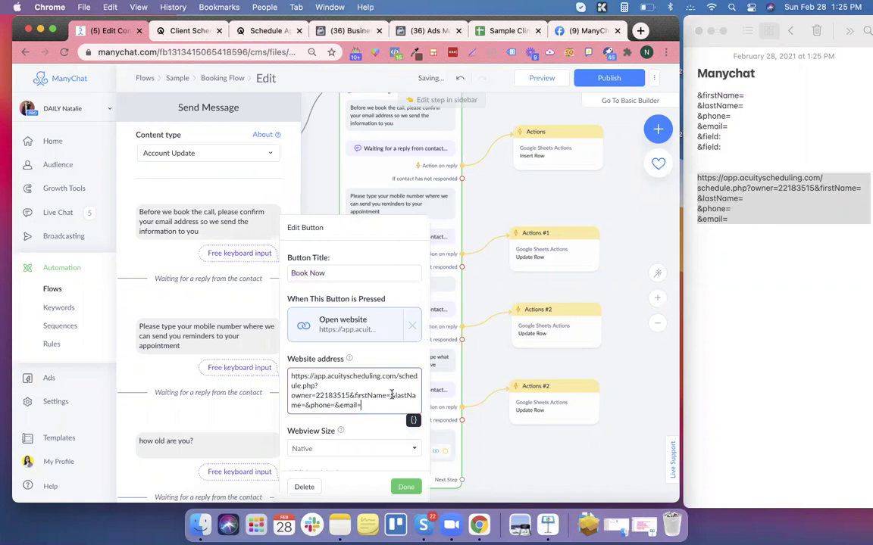
pyautogui.click(391, 395)
pyautogui.click(414, 422)
pyautogui.click(396, 334)
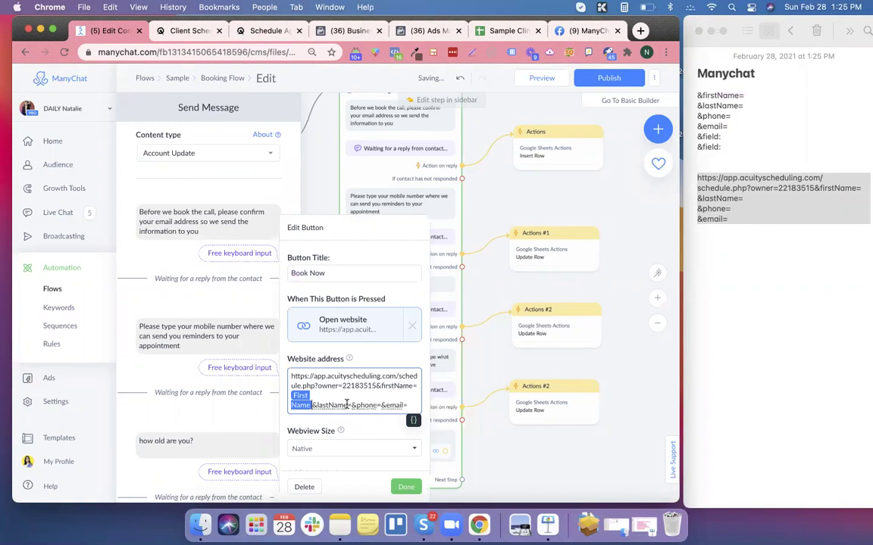
pyautogui.click(351, 405)
pyautogui.click(413, 421)
pyautogui.click(365, 346)
# Insert the Mobile variable after phone= and Email Address after email=.
pyautogui.click(342, 405)
pyautogui.click(413, 421)
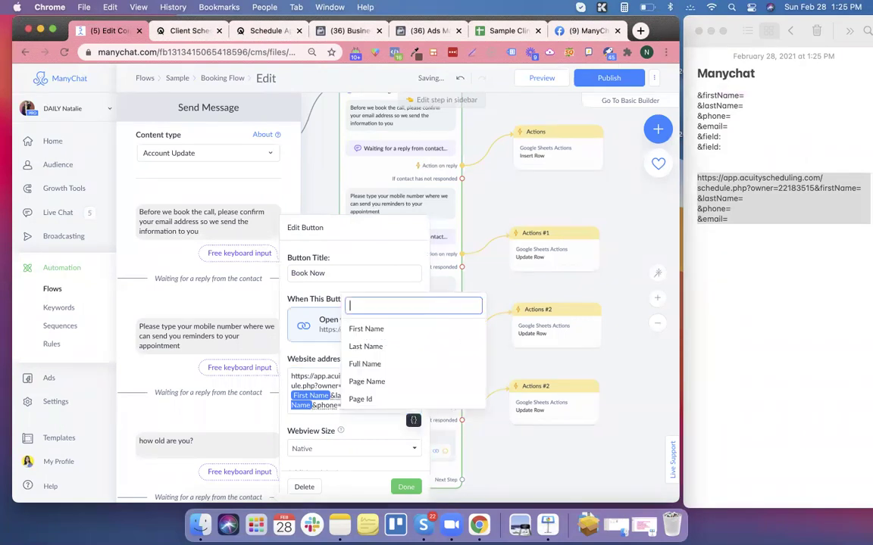
pyautogui.write('mo')
pyautogui.click(390, 361)
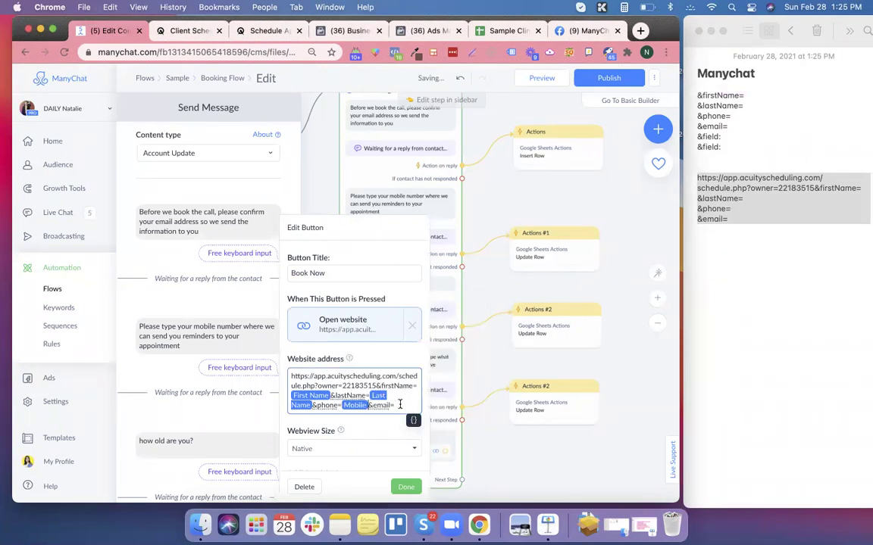
pyautogui.click(414, 422)
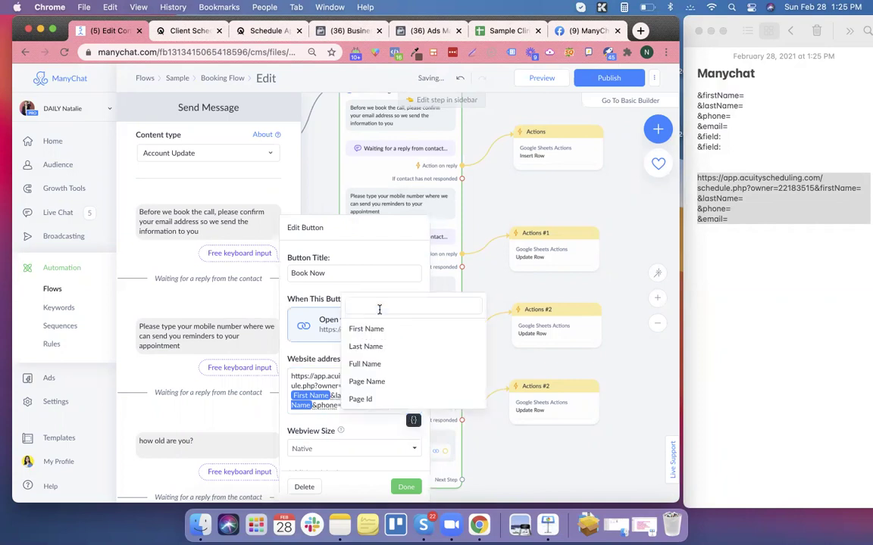
pyautogui.write('e')
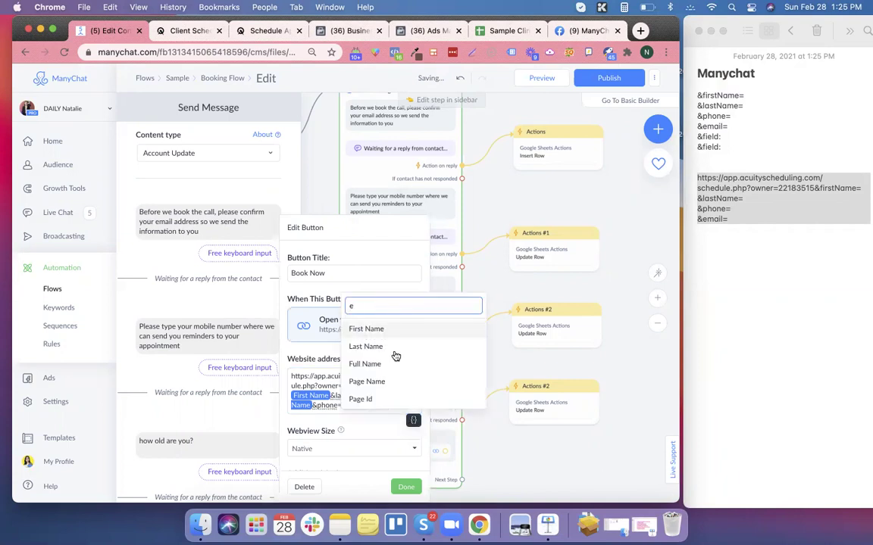
pyautogui.write('m')
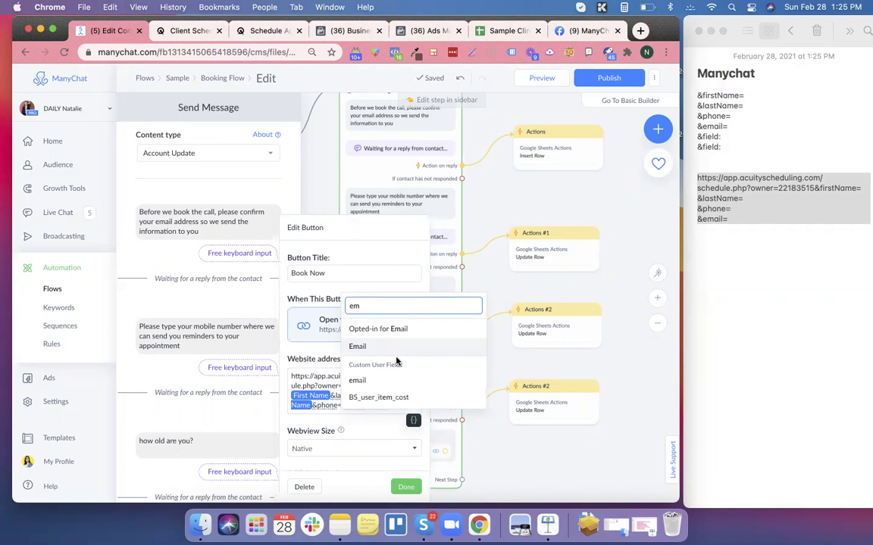
pyautogui.write('ail')
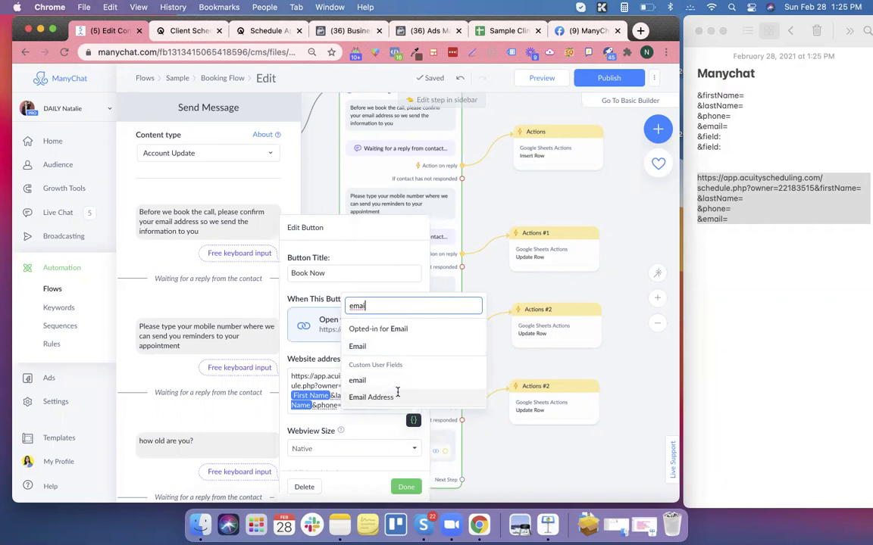
pyautogui.click(396, 397)
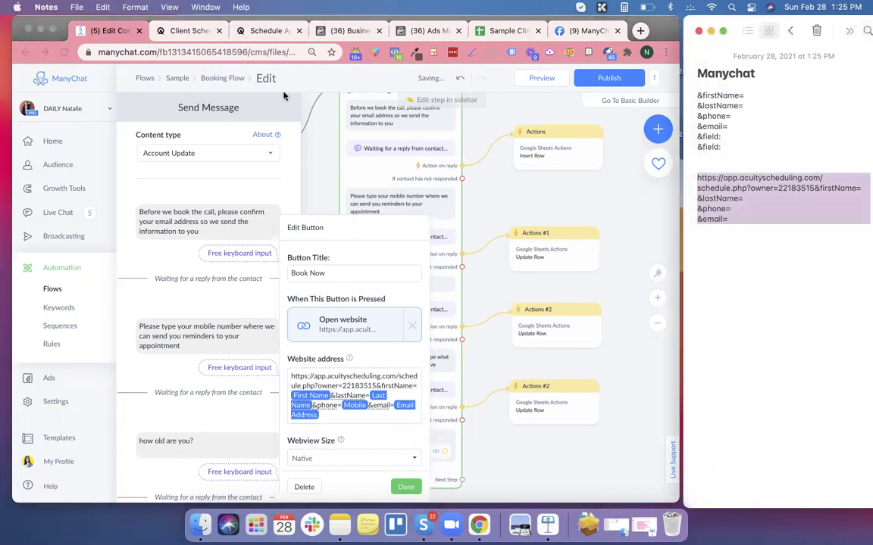
pyautogui.click(244, 31)
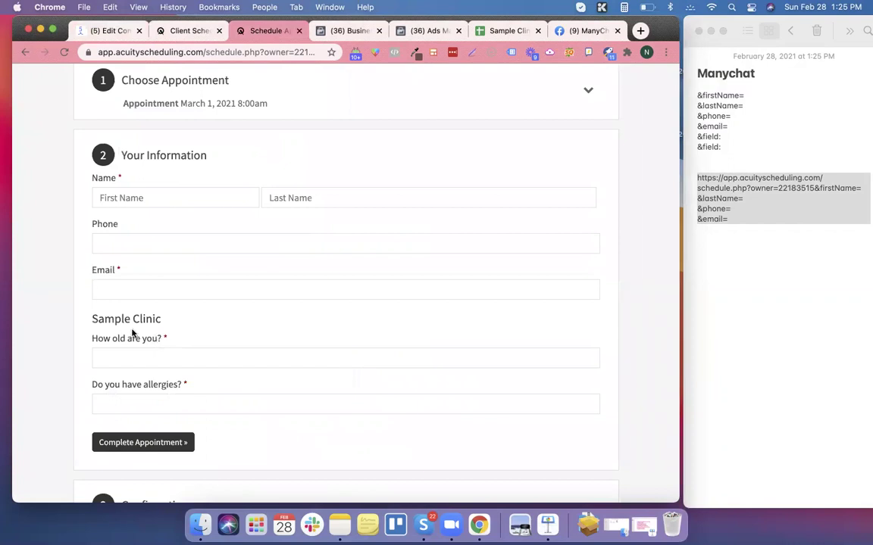
pyautogui.scroll(-2, 131, 334)
pyautogui.moveTo(92, 287); pyautogui.dragTo(156, 287)
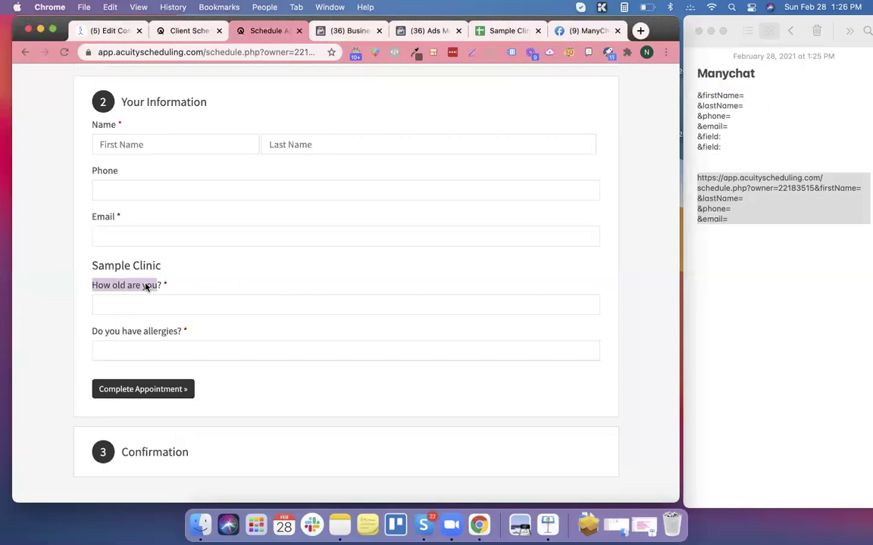
pyautogui.rightClick(146, 287)
pyautogui.click(120, 286)
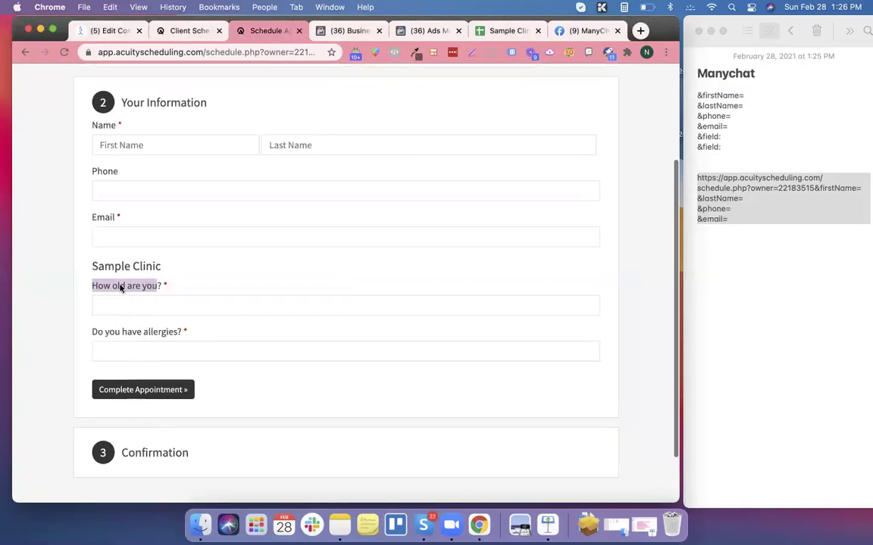
# Inspect the age question to find id 9351039 and add &field:9351039= to the note.
pyautogui.rightClick(119, 287)
pyautogui.click(98, 288)
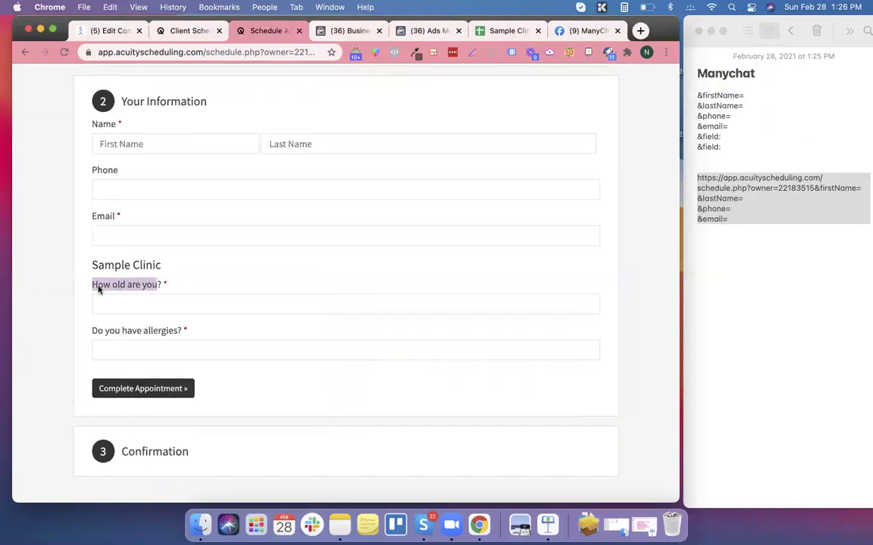
pyautogui.rightClick(111, 287)
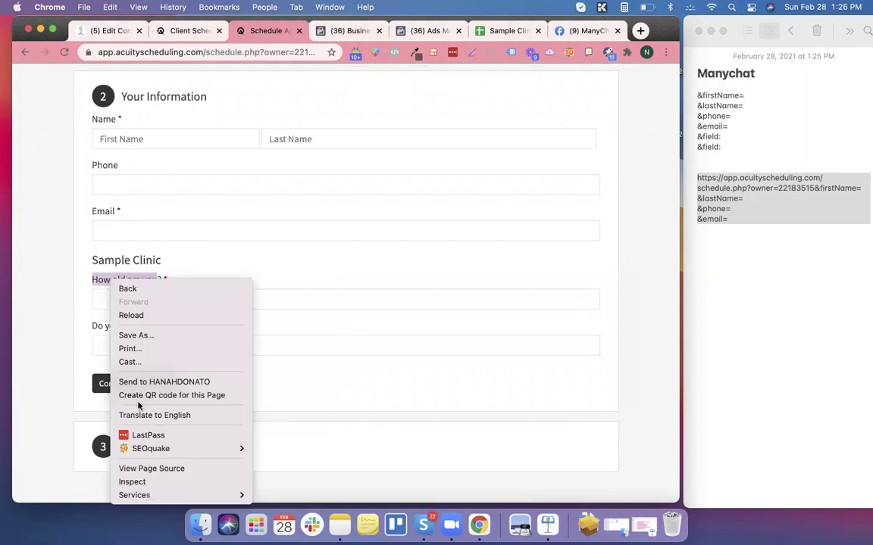
pyautogui.click(140, 482)
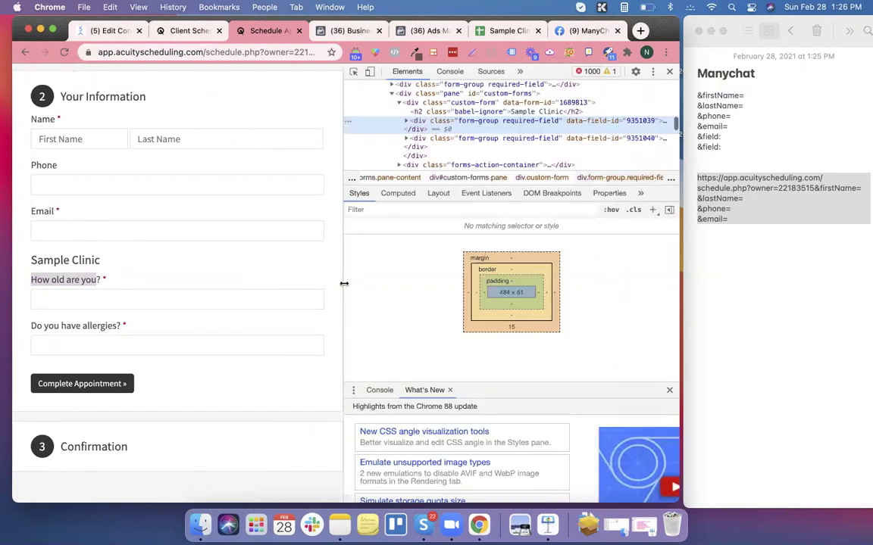
pyautogui.rightClick(640, 123)
pyautogui.click(767, 133)
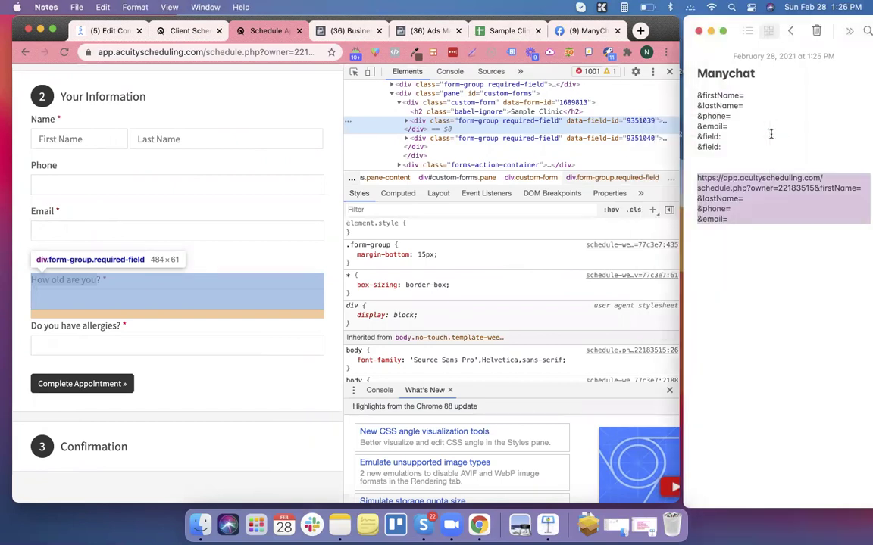
pyautogui.click(748, 135)
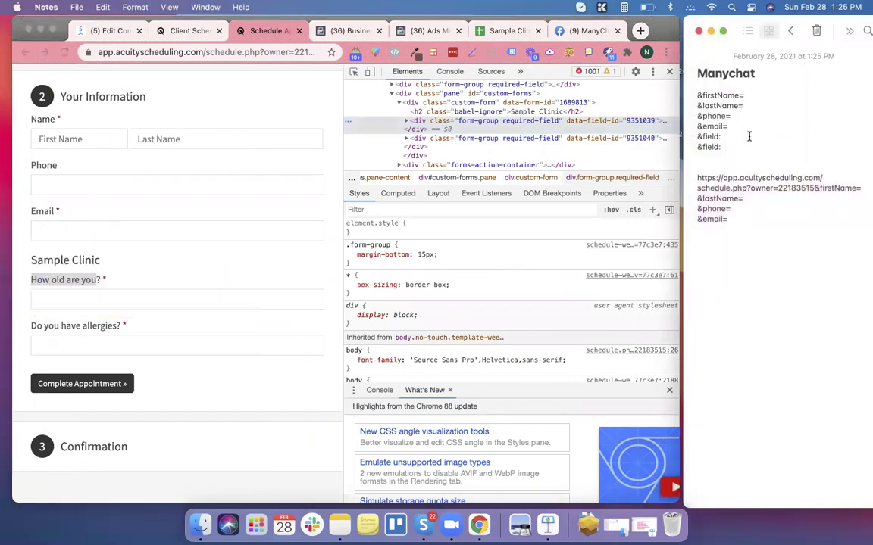
pyautogui.write('9351039=')
pyautogui.press('Down')
# Inspect the allergies question for id 9351040, add &field:9351040=, and copy both field lines.
pyautogui.click(111, 328)
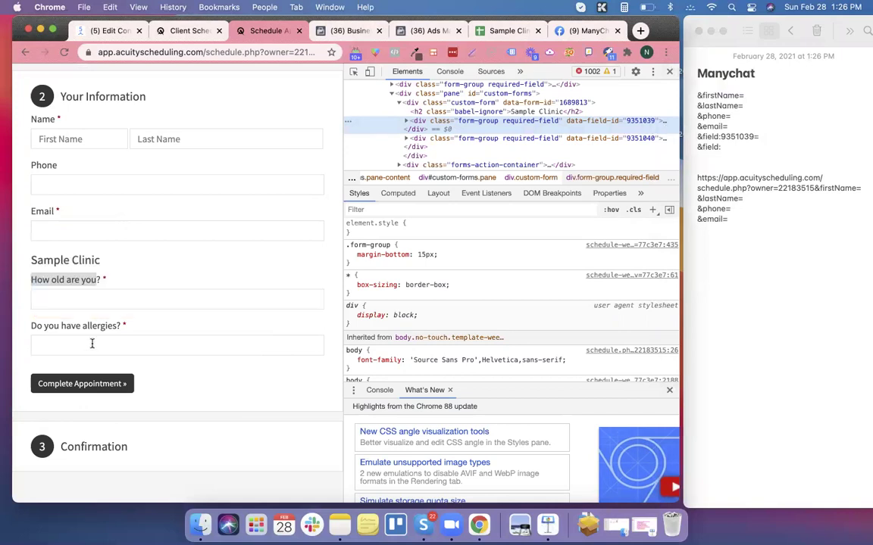
pyautogui.moveTo(116, 328); pyautogui.dragTo(31, 329)
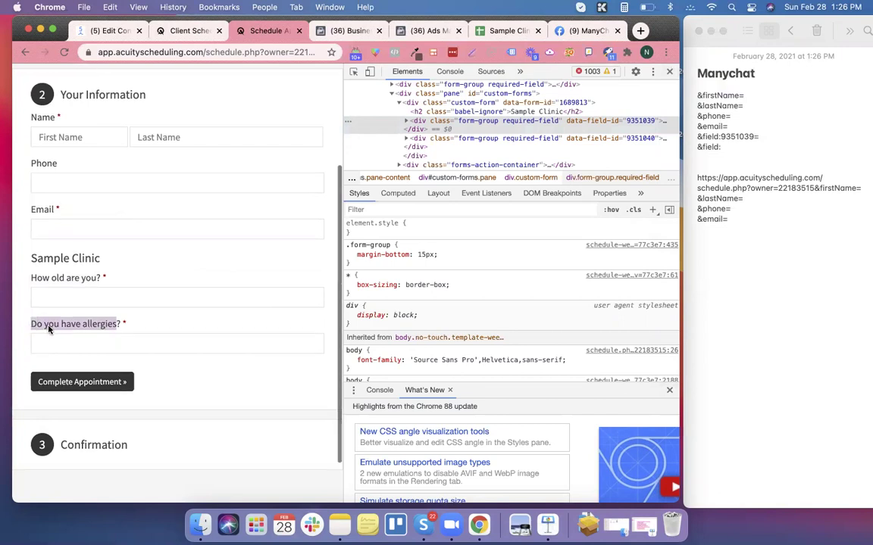
pyautogui.rightClick(49, 328)
pyautogui.click(90, 421)
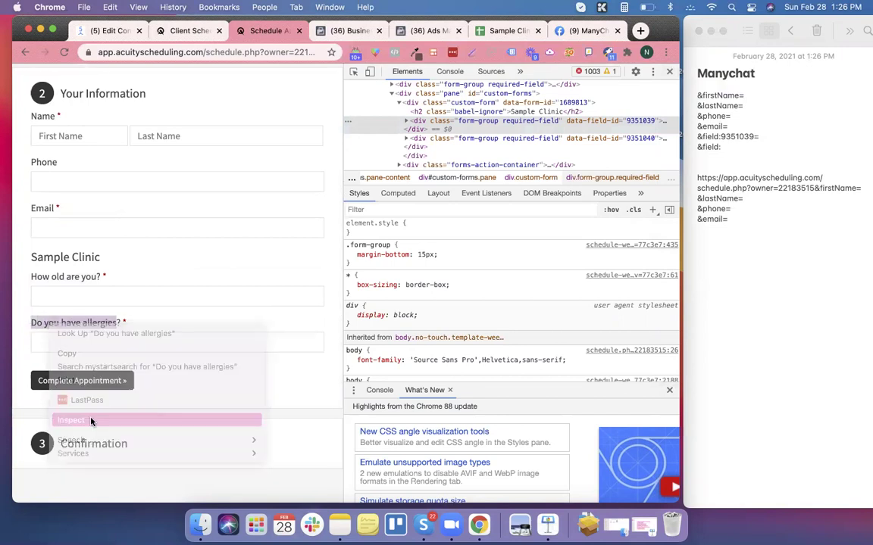
pyautogui.click(722, 147)
pyautogui.write('93510')
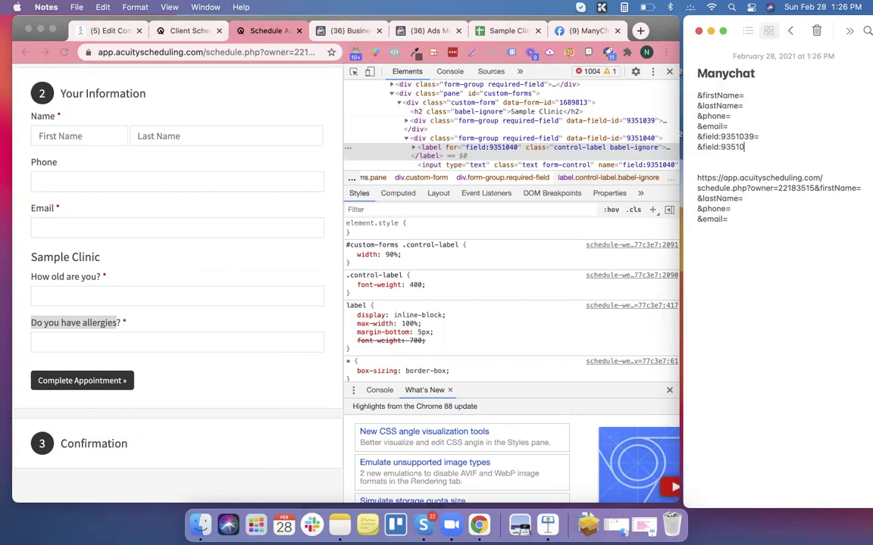
pyautogui.write('40=')
pyautogui.moveTo(760, 146); pyautogui.dragTo(697, 136)
pyautogui.click(372, 68)
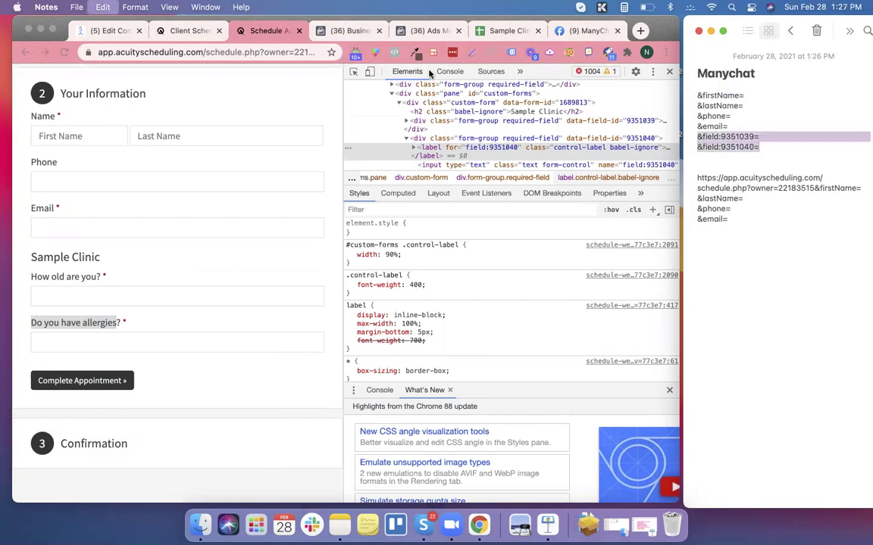
pyautogui.click(113, 32)
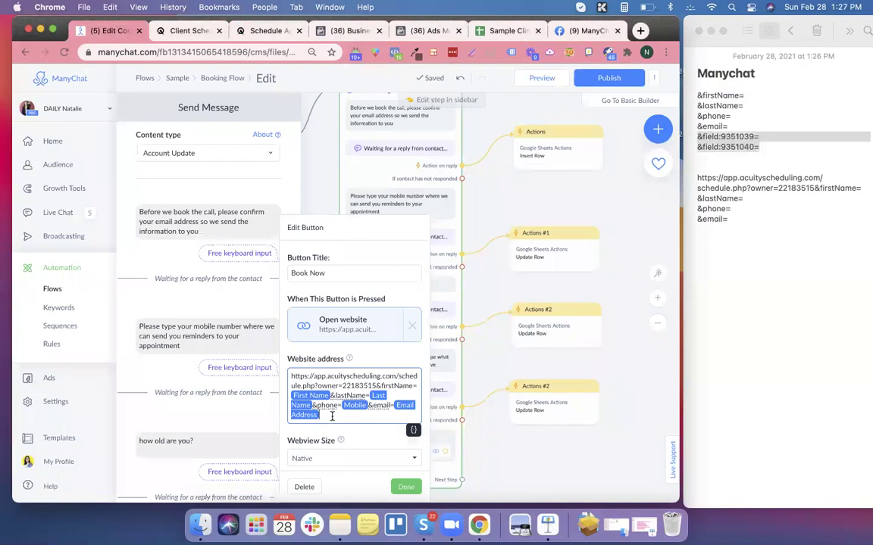
# Append the two field parameters to the Book Now link and insert the ago variable after 9351039=.
pyautogui.click(332, 416)
pyautogui.press('cmd+v')
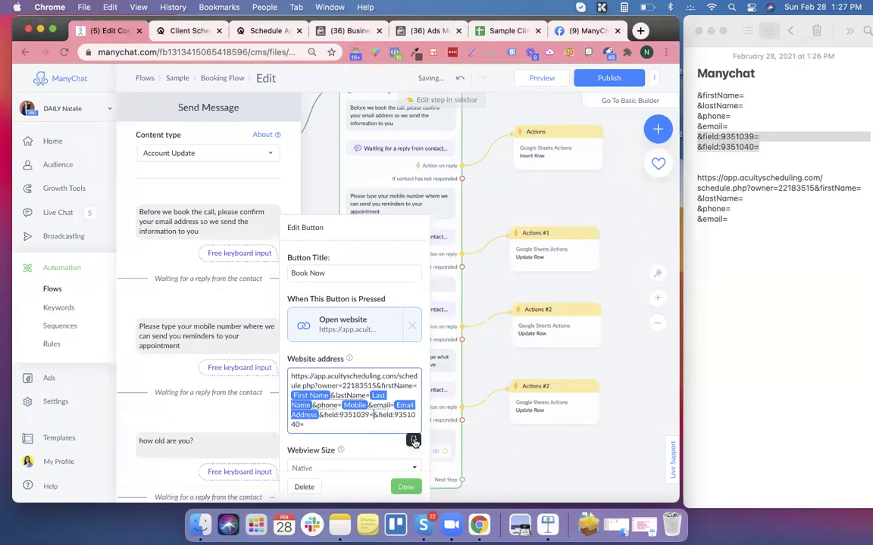
pyautogui.click(413, 439)
pyautogui.click(395, 325)
pyautogui.write('ag')
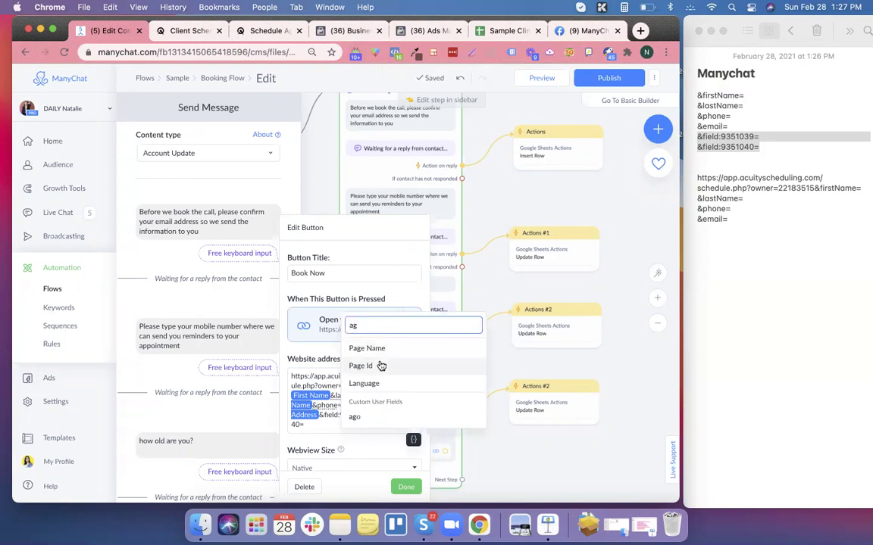
pyautogui.click(366, 418)
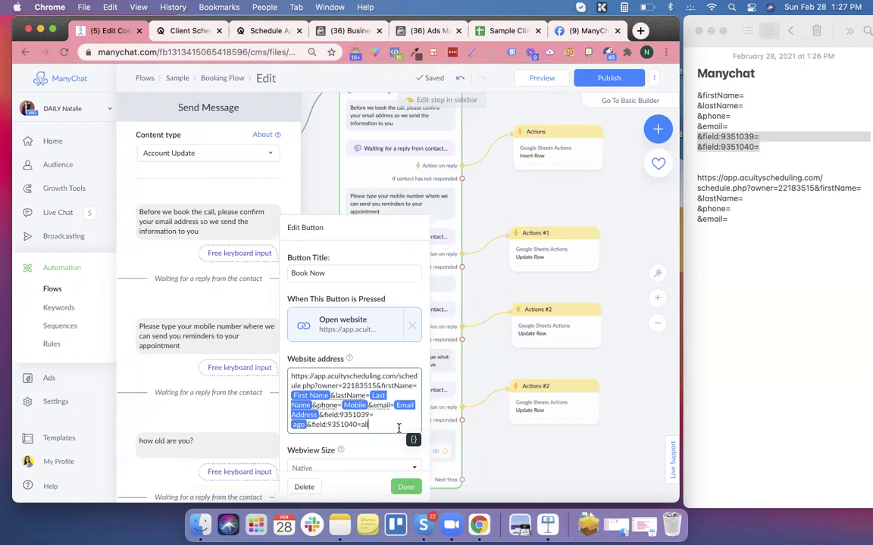
# Insert the allegy field after &field:9351040=, confirm the button, and publish the flow.
pyautogui.write('a')
pyautogui.press('BackSpace')
pyautogui.click(413, 440)
pyautogui.write('allegy')
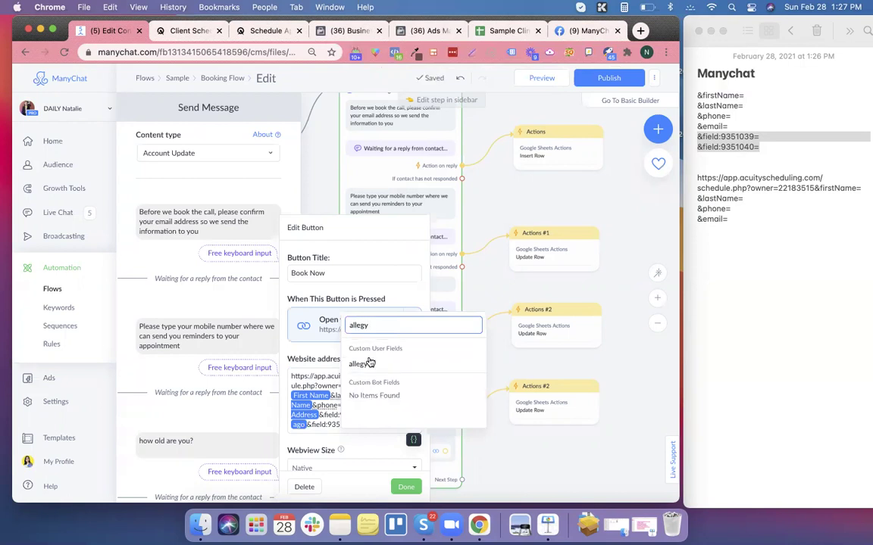
pyautogui.press('Return')
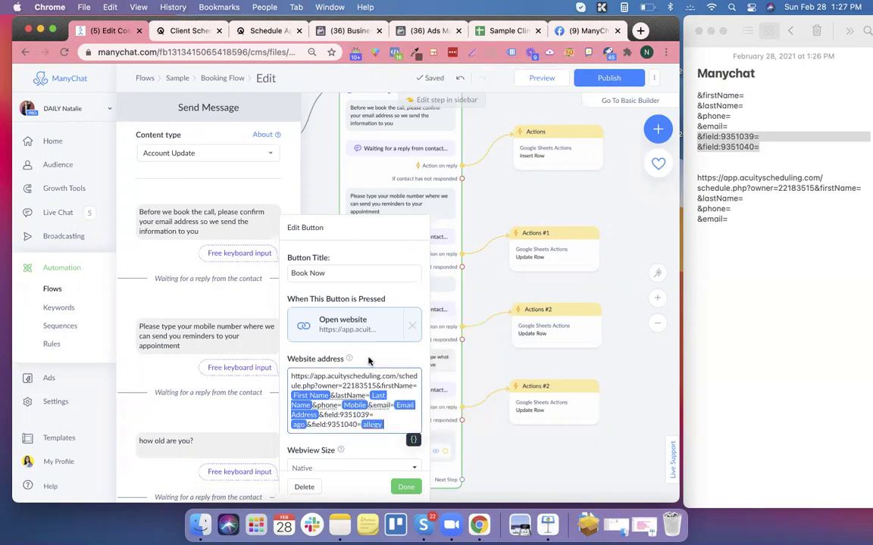
pyautogui.click(406, 487)
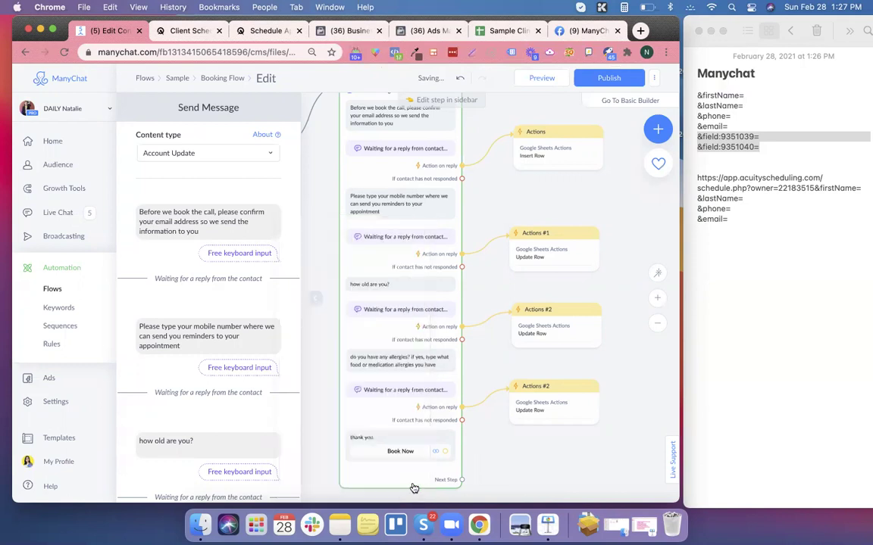
pyautogui.click(609, 82)
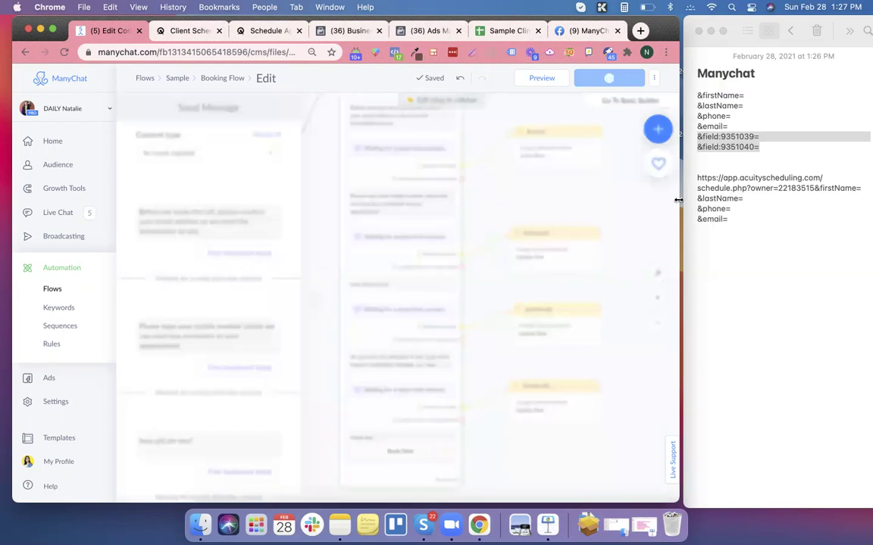
# Widen the browser, close the message panel, send a Messenger preview and open that conversation.
pyautogui.moveTo(678, 200); pyautogui.dragTo(828, 195)
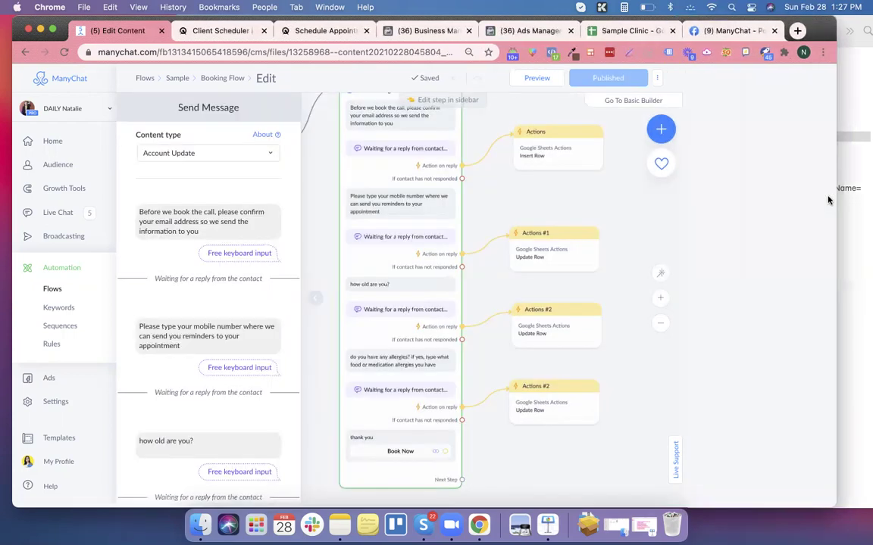
pyautogui.moveTo(837, 203); pyautogui.dragTo(857, 211)
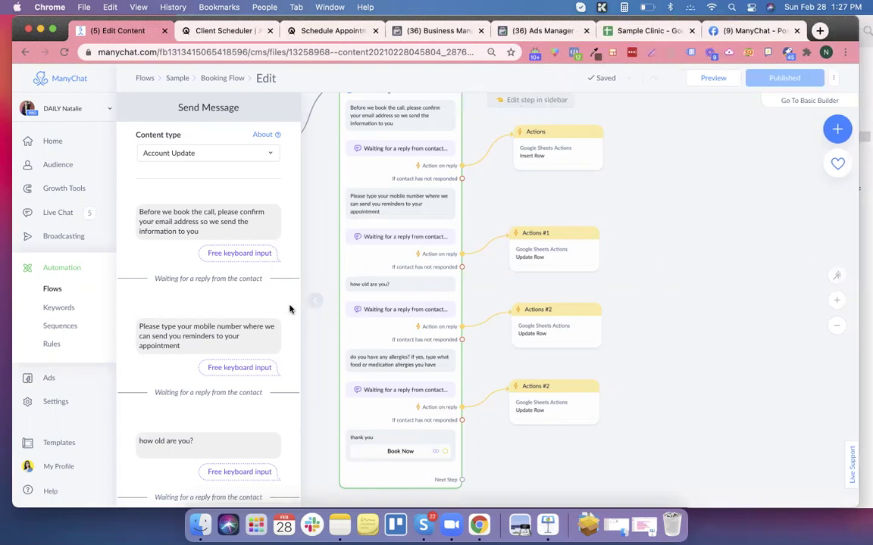
pyautogui.click(329, 265)
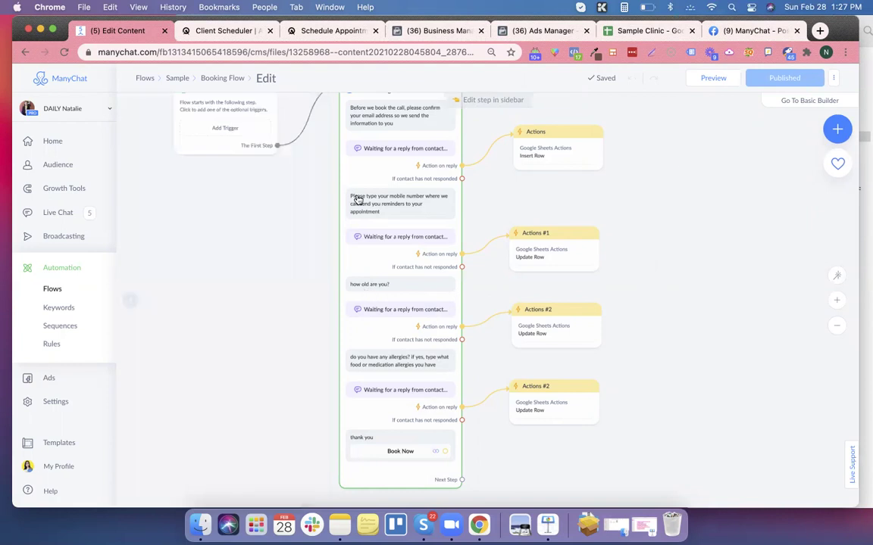
pyautogui.click(723, 79)
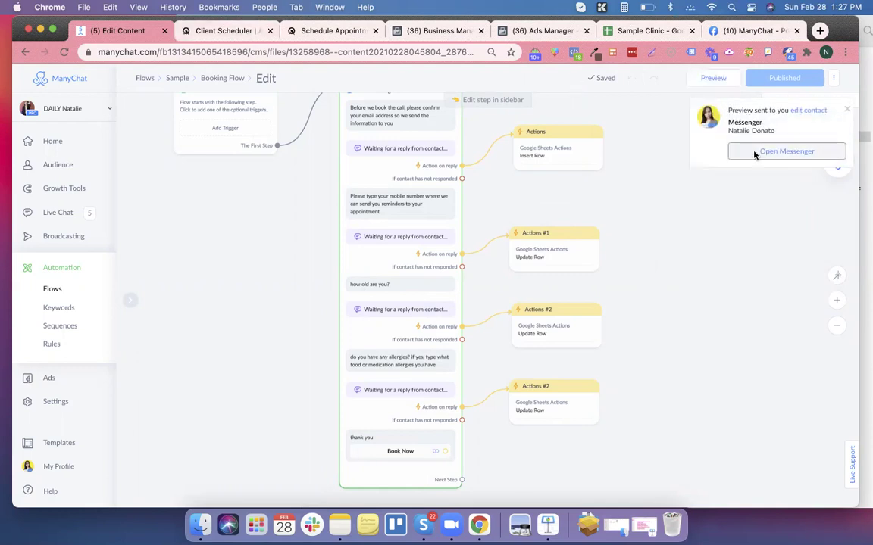
pyautogui.click(754, 156)
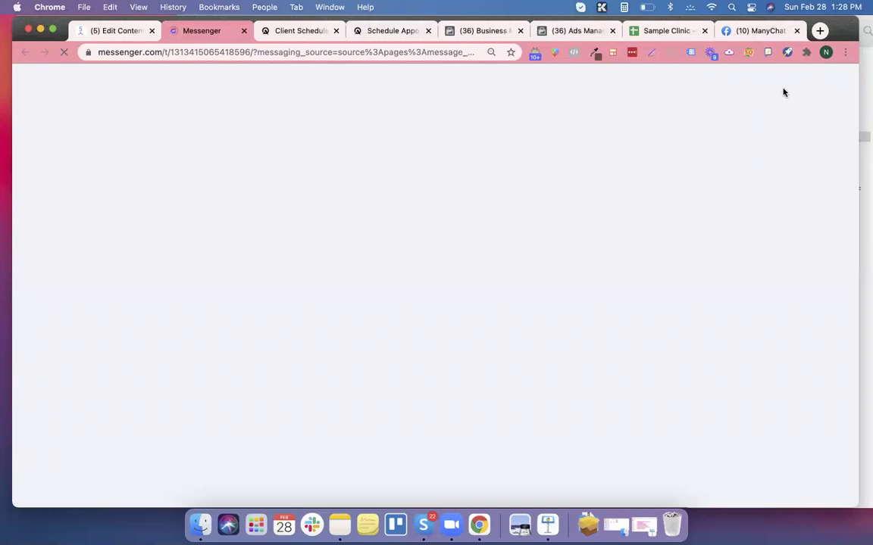
# Reposition the browser, answer the bot's email prompt, then check the Sample Clinic sheet for the email.
pyautogui.moveTo(838, 32); pyautogui.dragTo(685, 38)
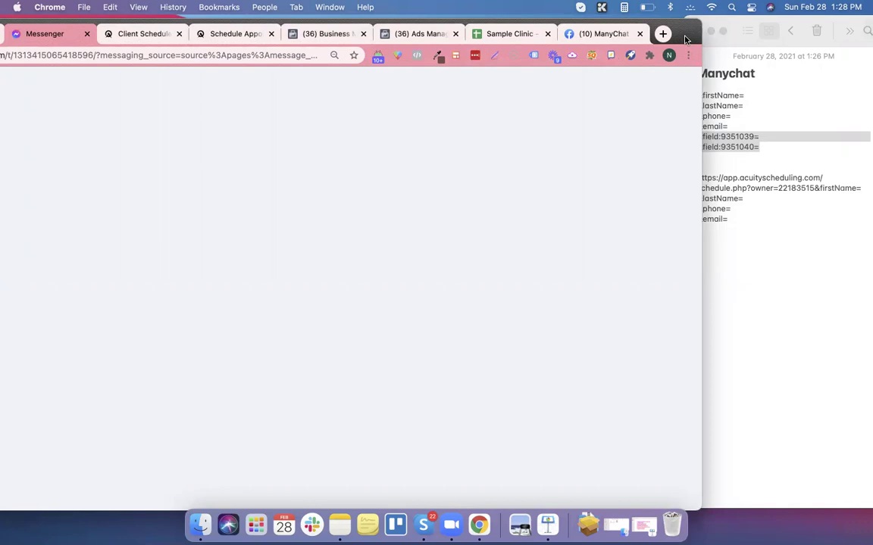
pyautogui.moveTo(687, 38); pyautogui.dragTo(842, 32)
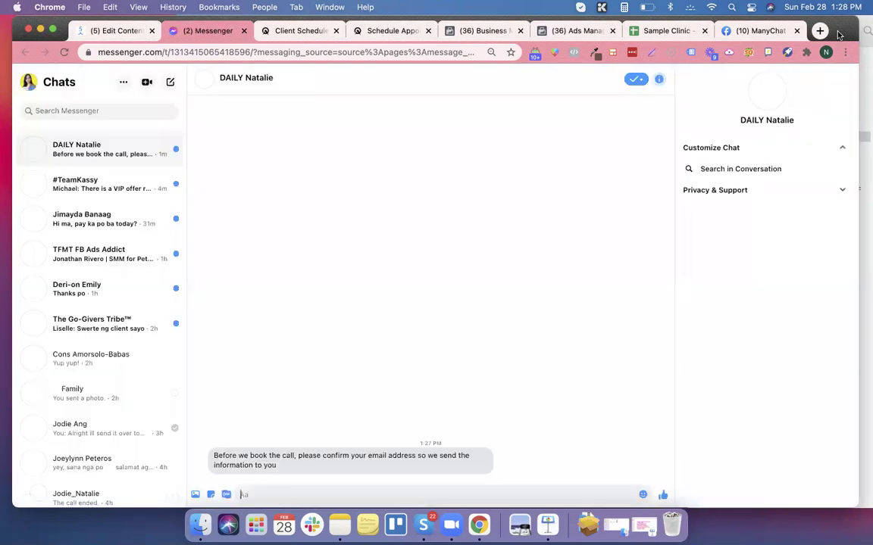
pyautogui.moveTo(838, 34); pyautogui.dragTo(790, 34)
pyautogui.moveTo(731, 28); pyautogui.dragTo(654, 28)
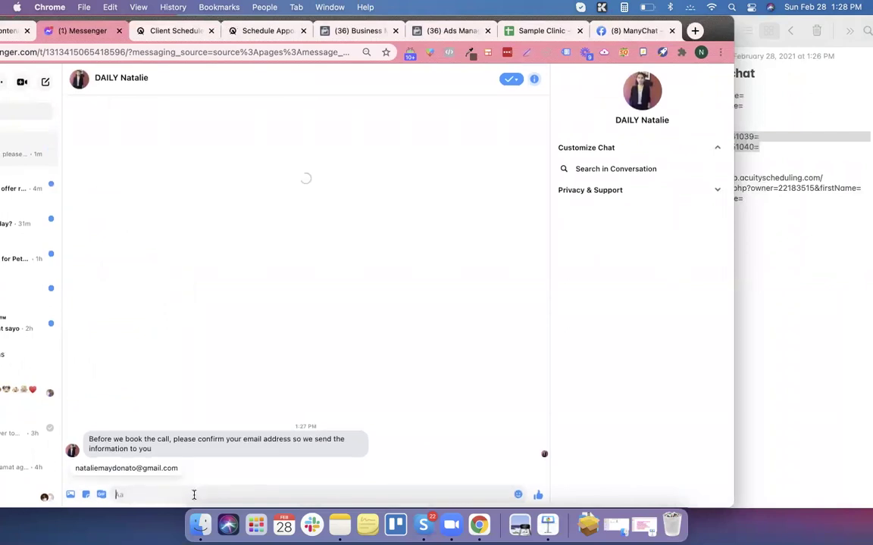
pyautogui.click(167, 470)
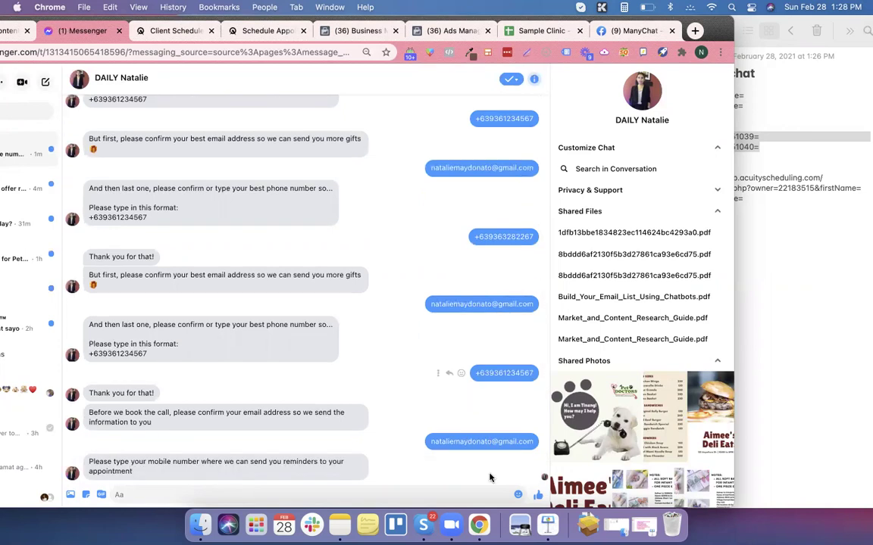
pyautogui.click(520, 32)
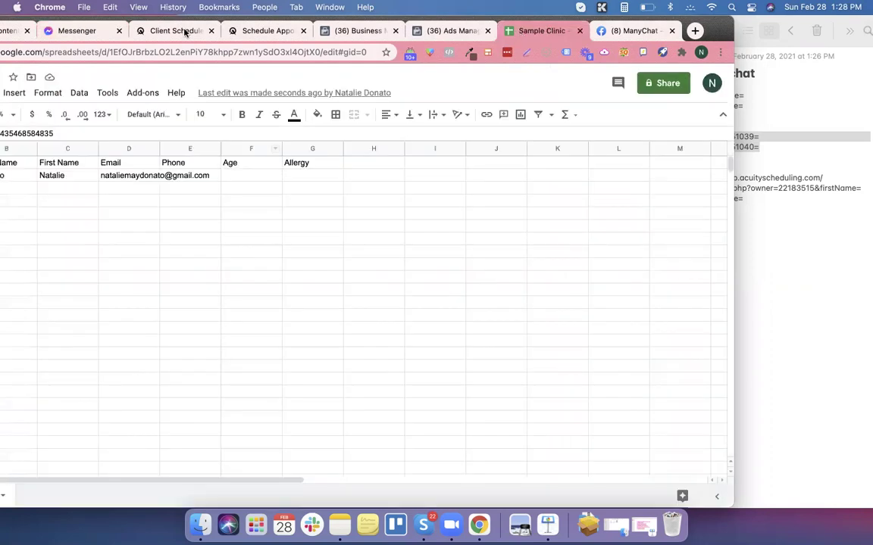
# Send the bot a mobile number reply and check it saved in the Sample Clinic sheet.
pyautogui.click(87, 34)
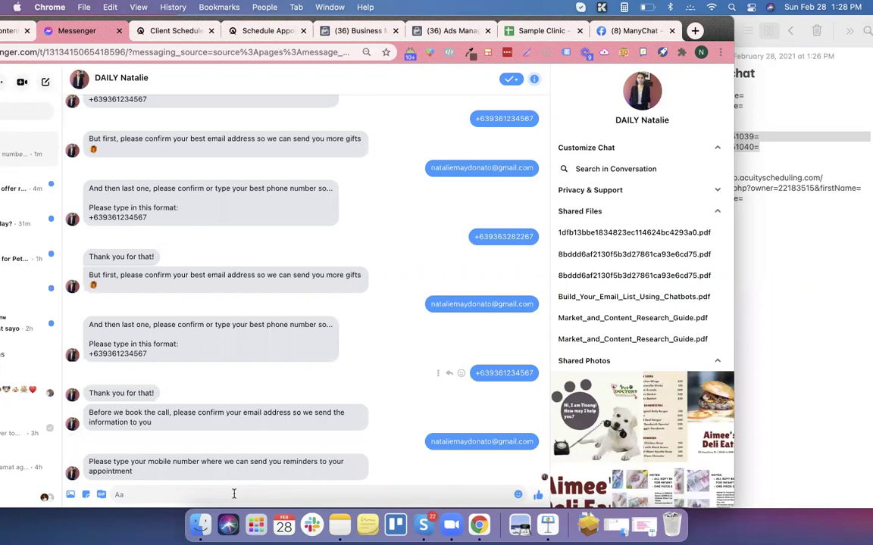
pyautogui.press('Return')
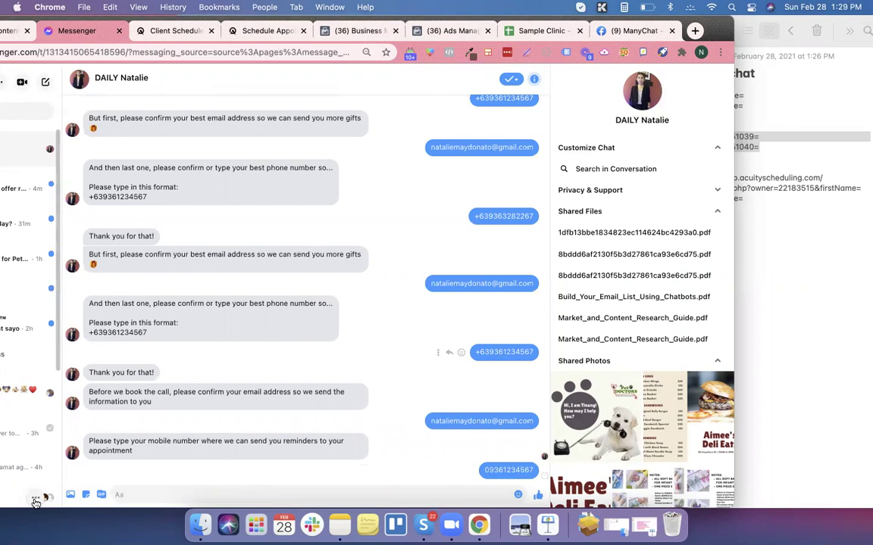
pyautogui.click(515, 31)
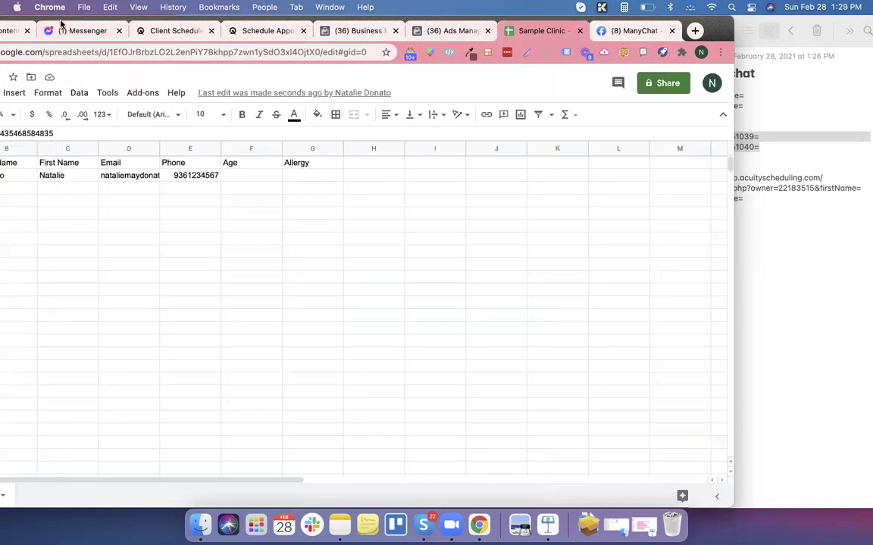
# Answer the age question with 20 and confirm it appears in the sheet.
pyautogui.click(64, 31)
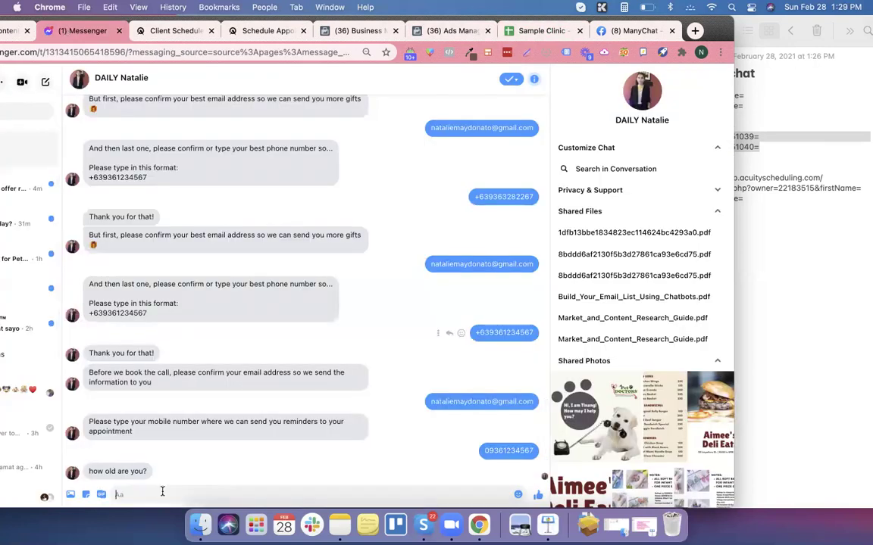
pyautogui.write('20')
pyautogui.press('Return')
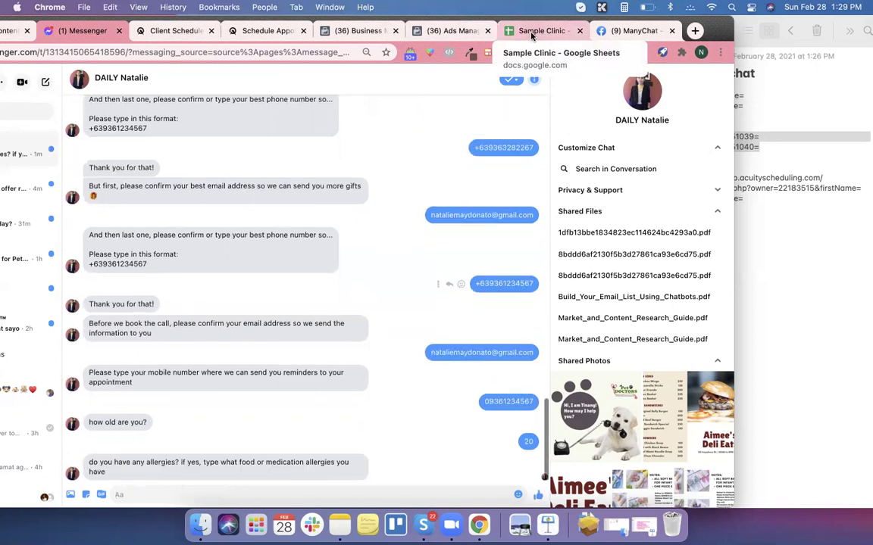
pyautogui.click(532, 32)
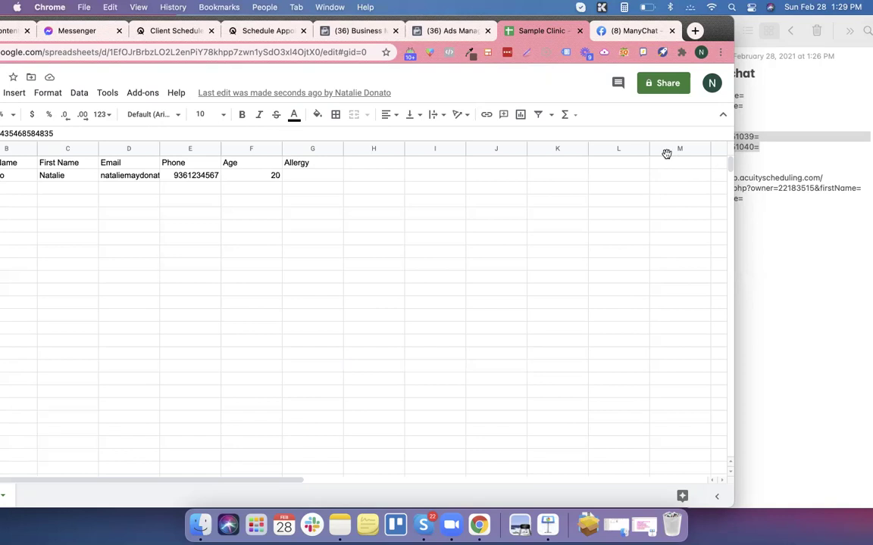
# Answer the allergy question with 'yes nuts', verify it in the sheet, then follow the Book Now link.
pyautogui.click(73, 31)
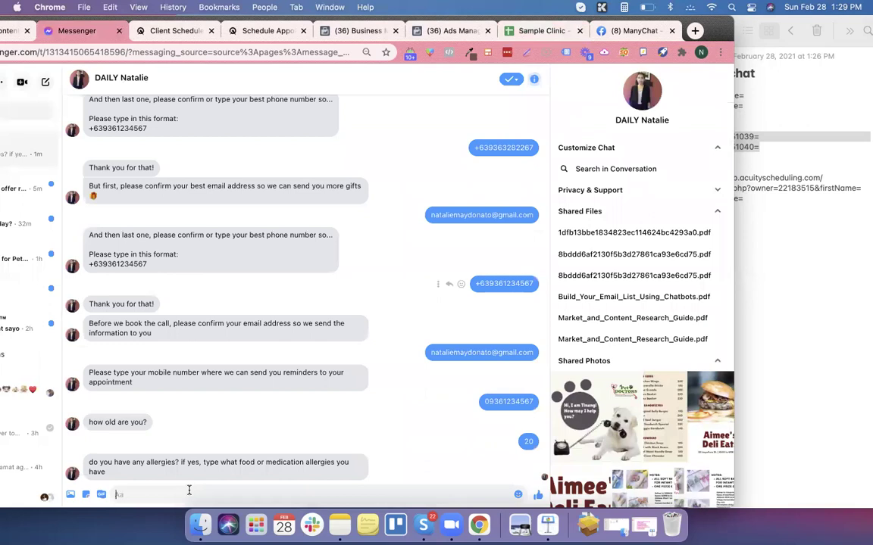
pyautogui.write('yes nuts')
pyautogui.press('Return')
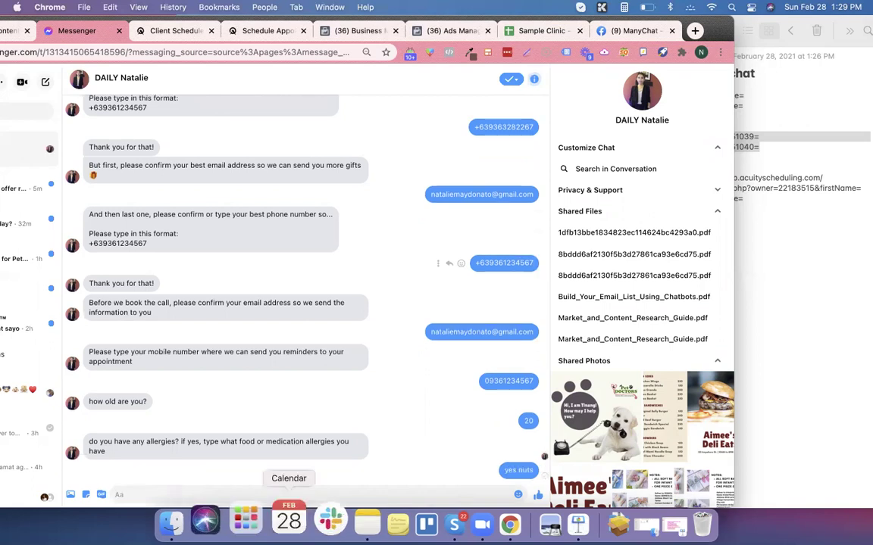
pyautogui.click(533, 31)
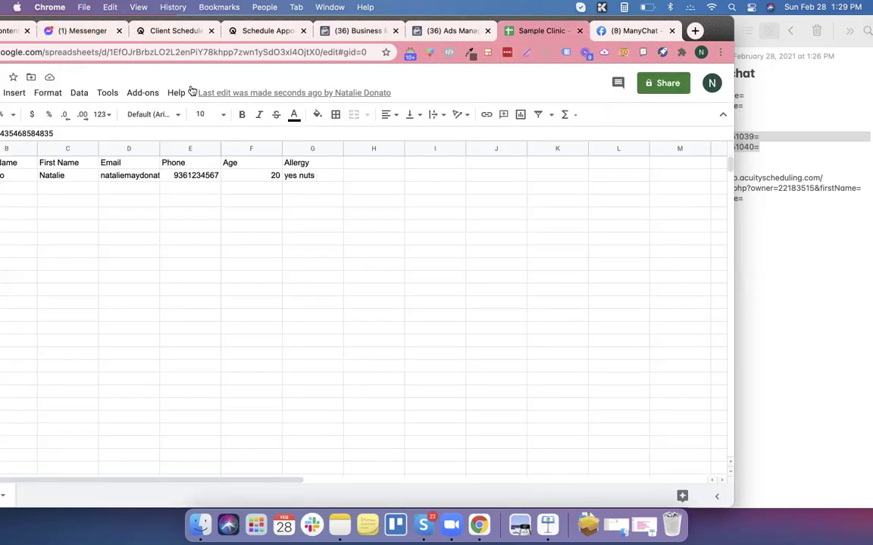
pyautogui.click(75, 31)
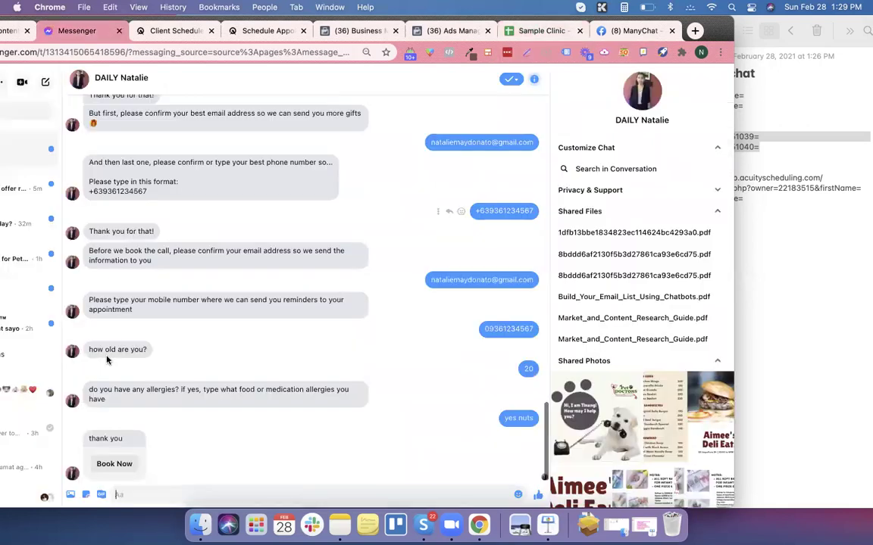
pyautogui.click(115, 464)
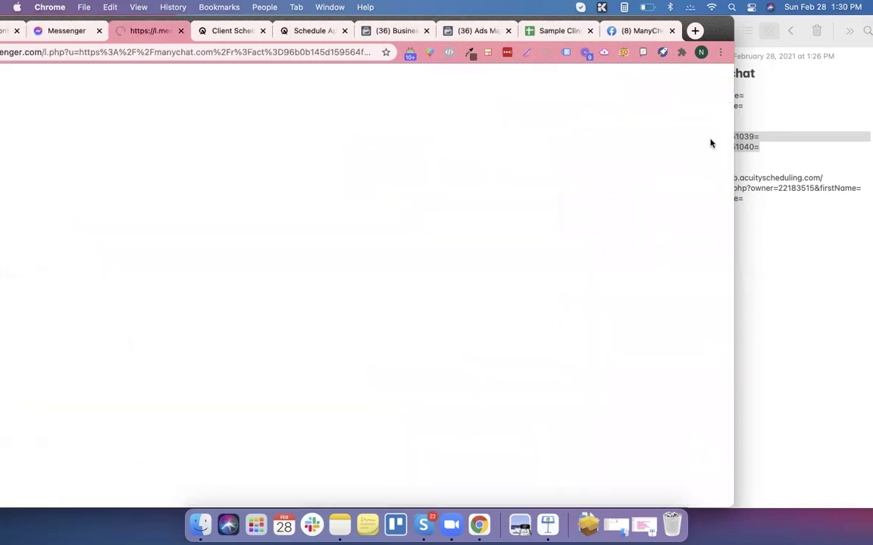
# Book the Monday, March 1, 2021 8:00am slot, submitting the prefilled age and allergy answers.
pyautogui.moveTo(716, 34); pyautogui.dragTo(812, 30)
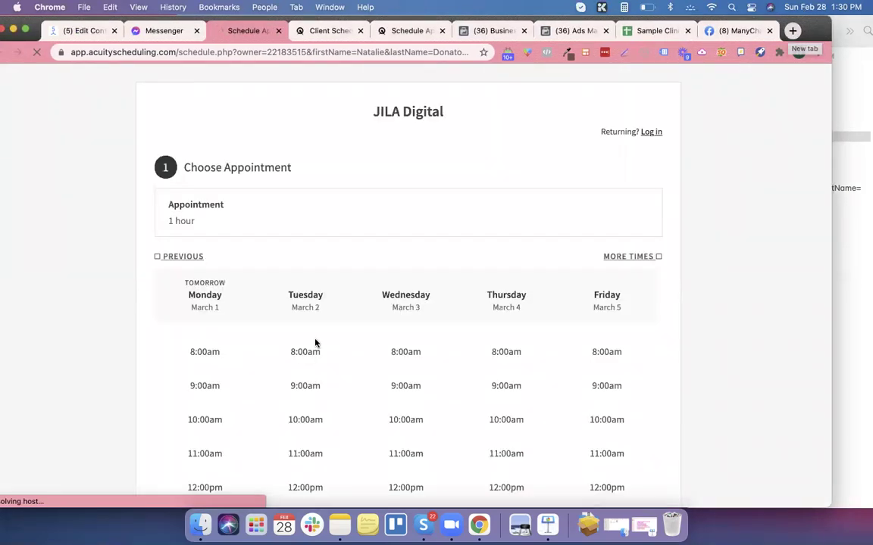
pyautogui.click(211, 354)
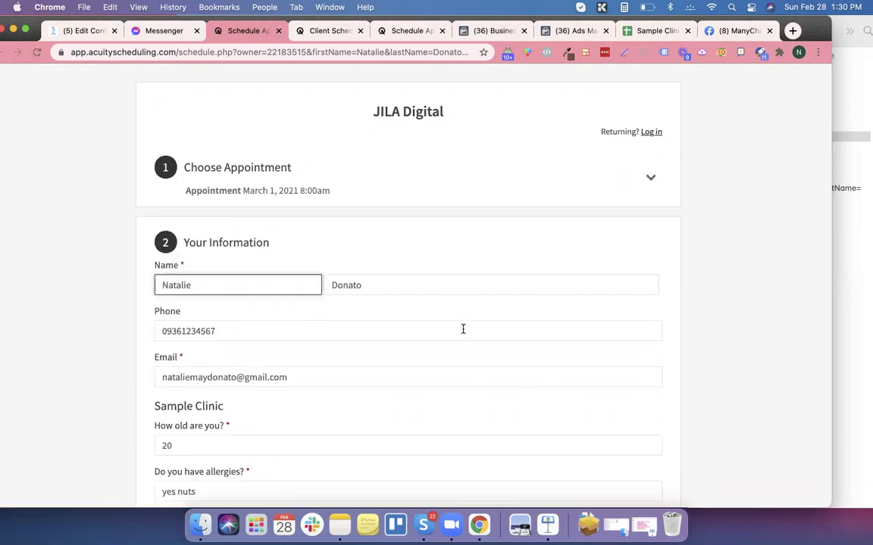
pyautogui.scroll(-5, 463, 328)
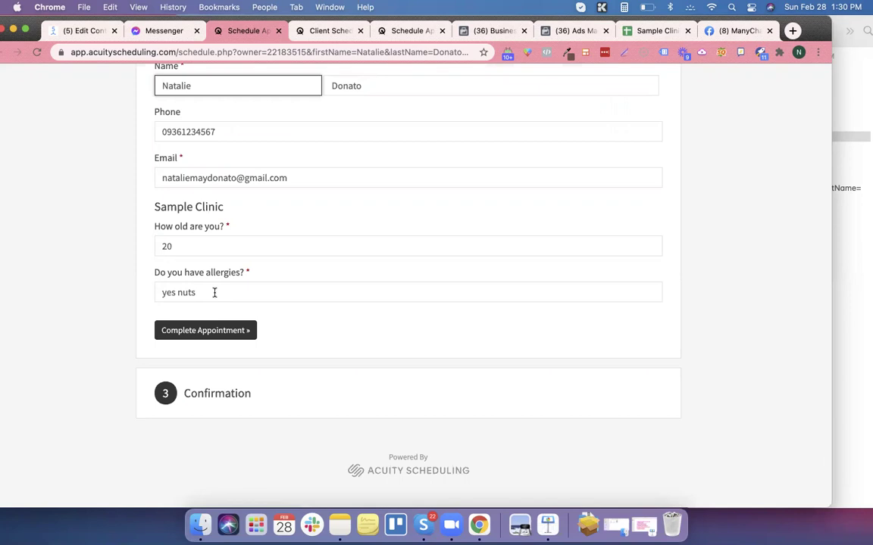
pyautogui.click(240, 331)
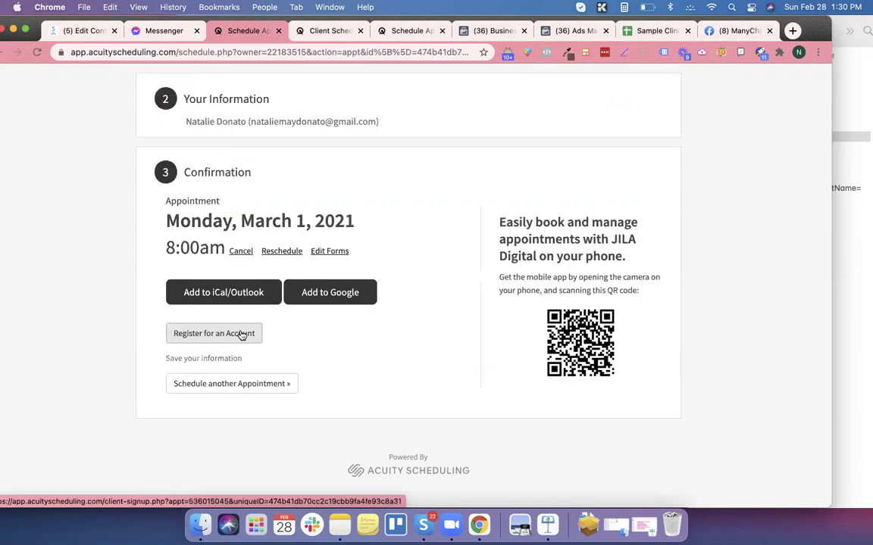